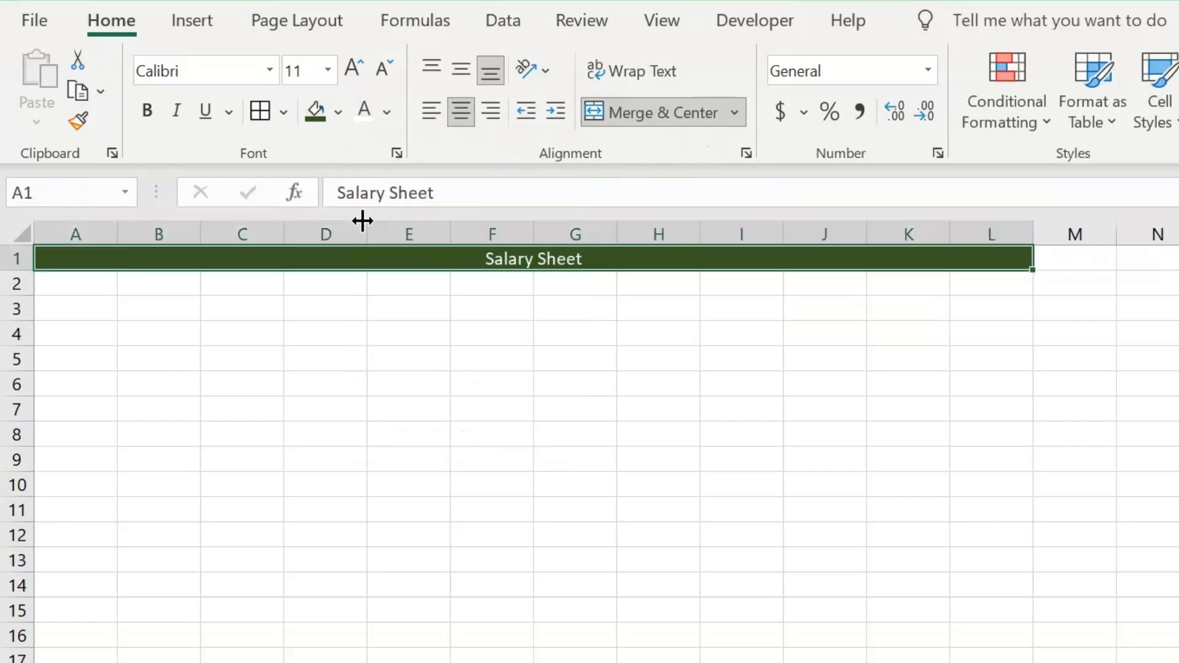
Step: Make the merged Salary Sheet title bold and set its font size to 24
left_click(149, 113)
left_click(329, 69)
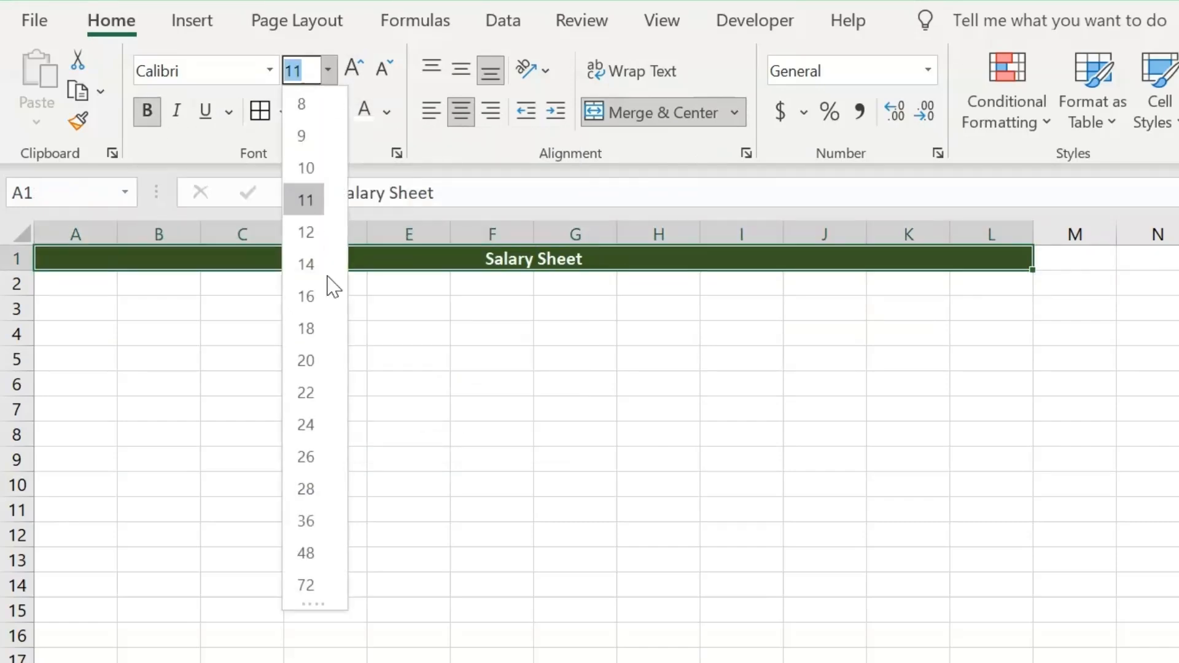
left_click(305, 424)
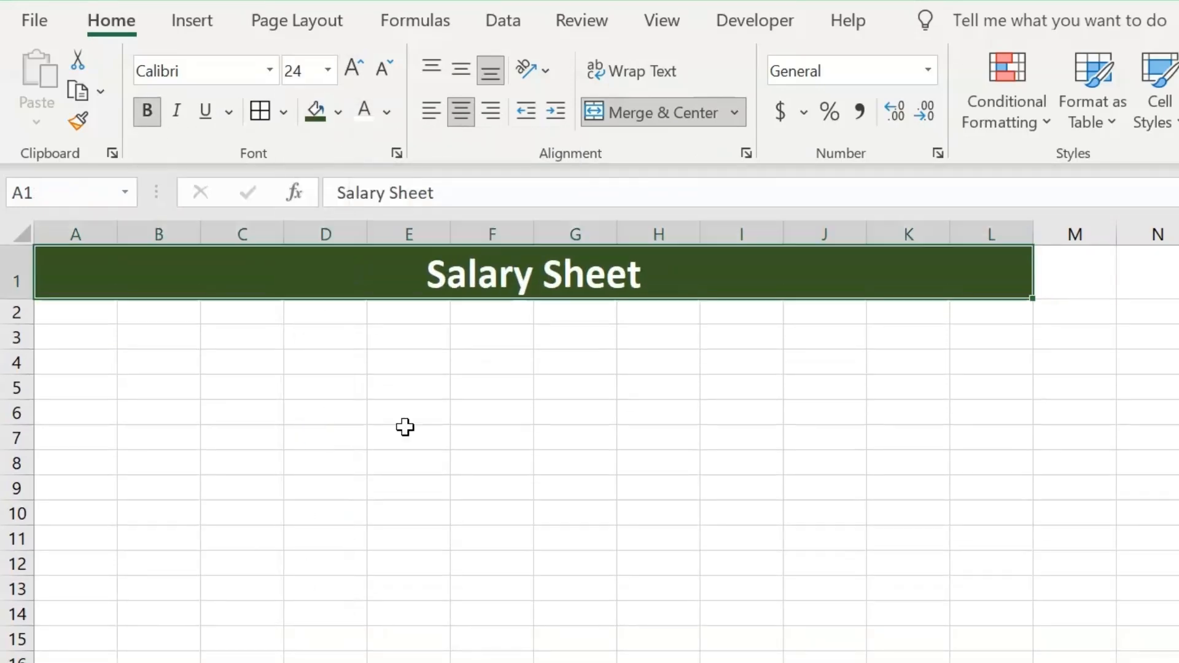
Step: Enter the headers Employee ID in A4 and Employee Name in B4, auto-fitting both column widths
left_click(93, 360)
type("Employee ID")
key("Tab")
double_click(117, 234)
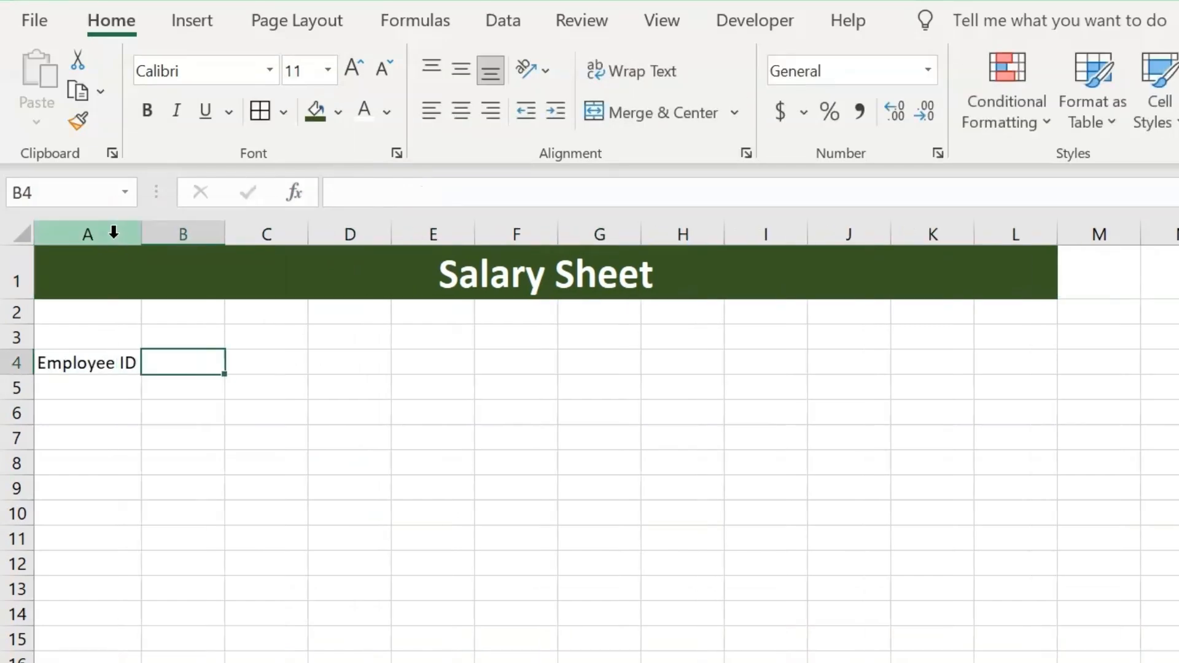
type("Employee Name")
double_click(225, 234)
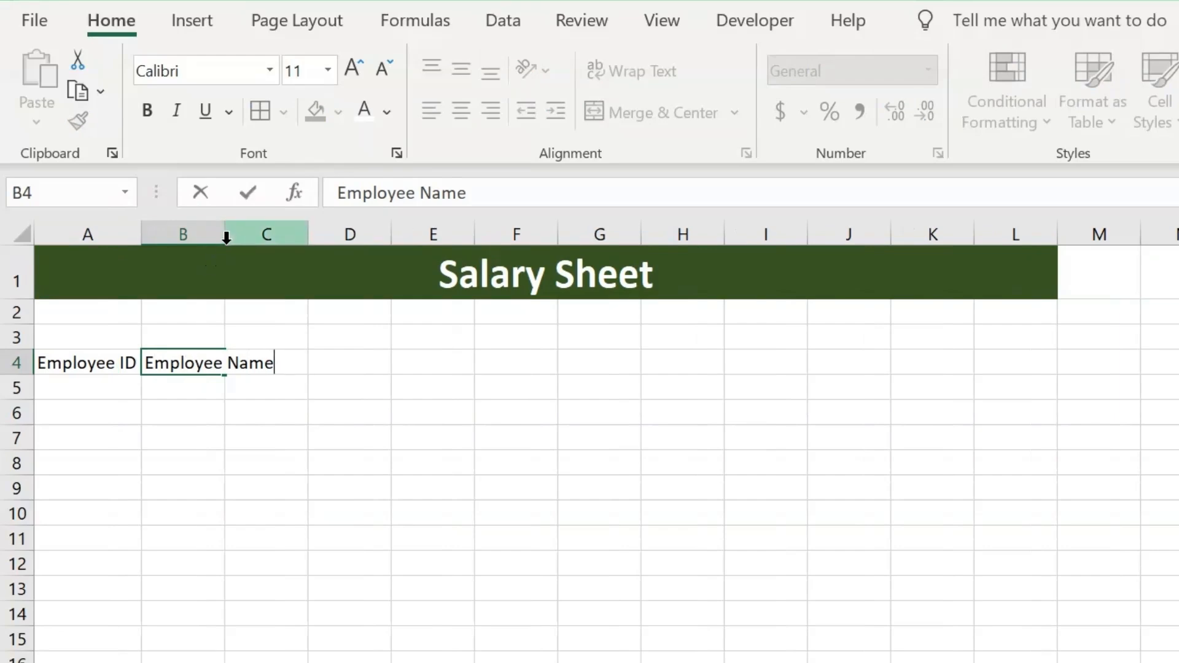
Step: Enter the header Basic Salary in C4 and auto-fit column C to its text
left_click(323, 373)
type("Basic Salary")
left_click(350, 318)
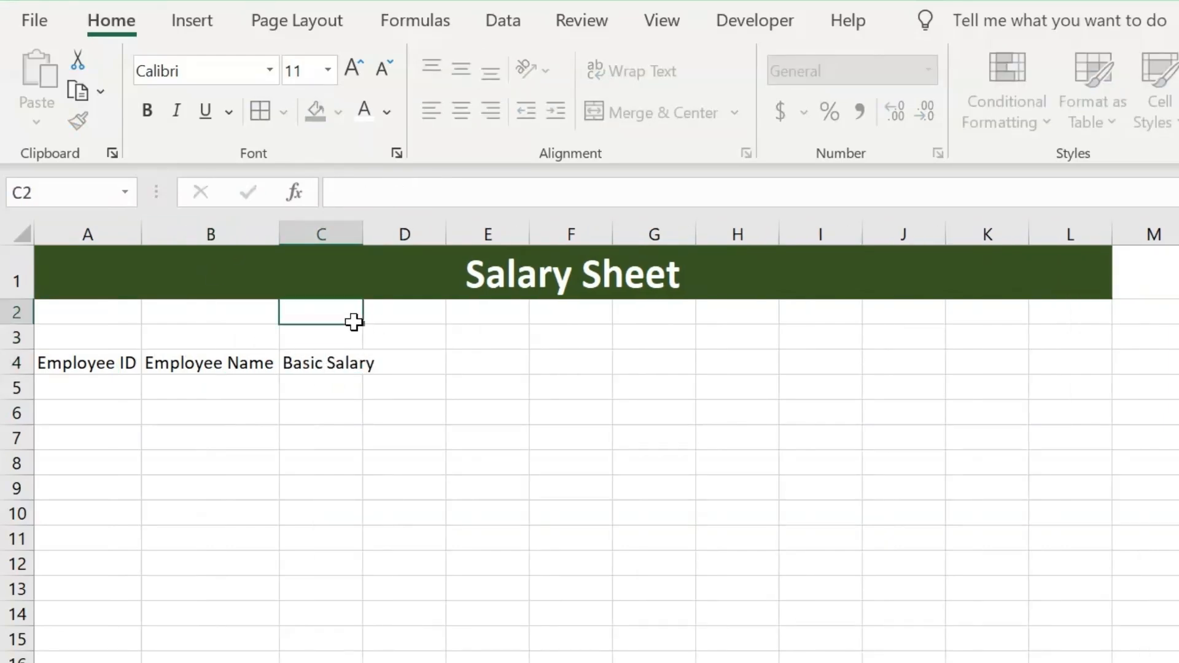
double_click(363, 234)
Step: Enter the header House Rent Allowance in D4 and auto-fit column D
left_click(399, 356)
type("House Rent")
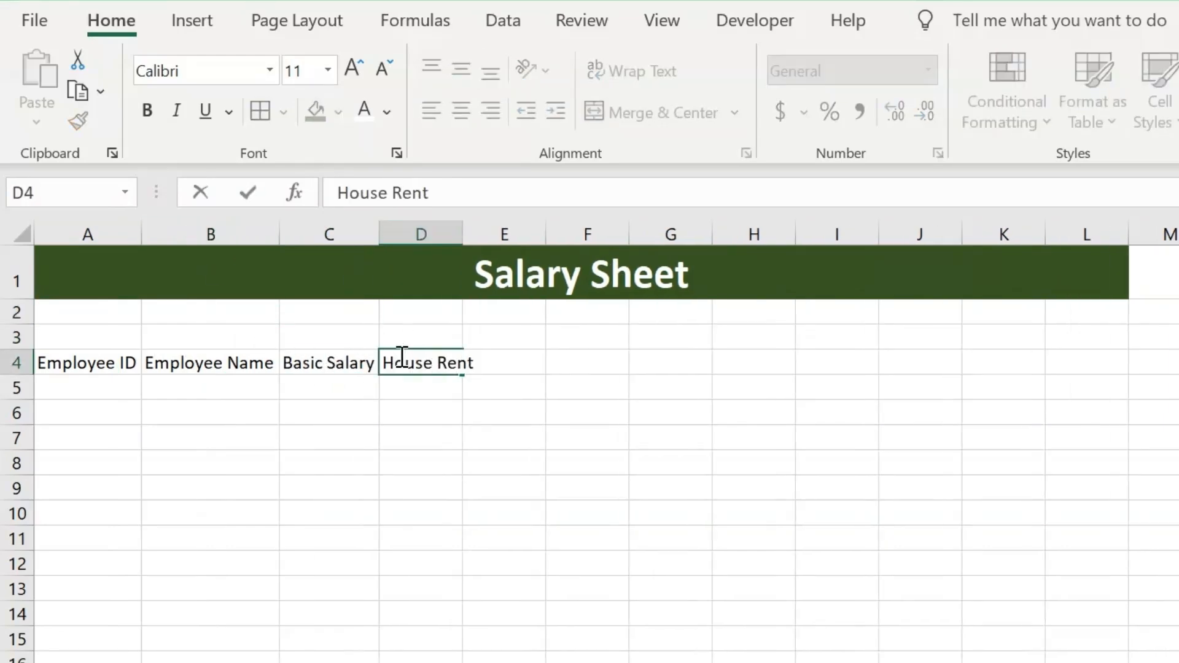
type(" Allowance")
left_click(448, 310)
double_click(462, 234)
Step: Enter the header Medical Allowance in E4 and auto-fit column E
left_click(616, 363)
type("Me")
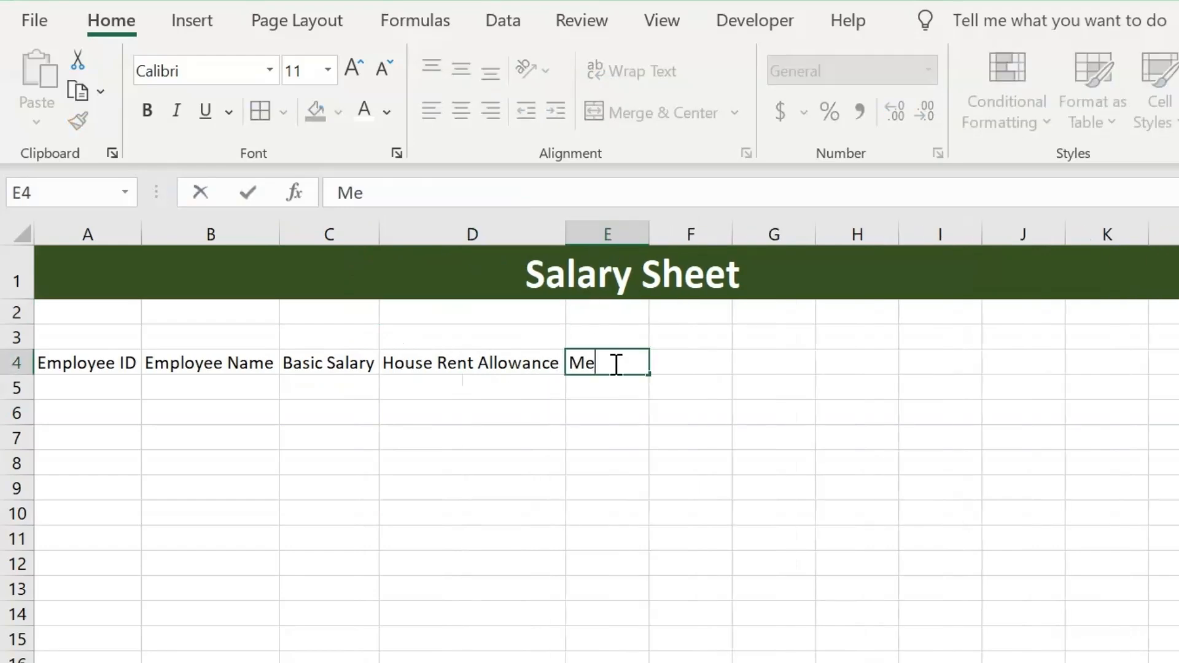
type("dical Allowance")
left_click(608, 313)
double_click(649, 234)
Step: Enter the header Transport Allowance in F4 and auto-fit column F to the full text
left_click(755, 361)
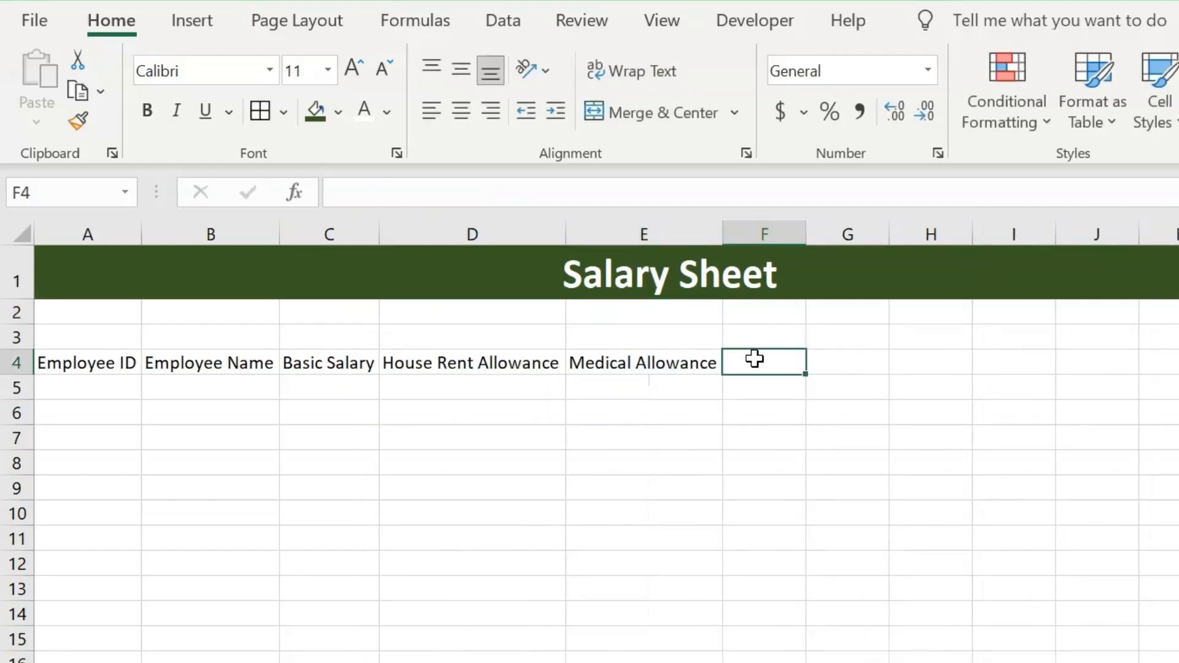
type("Transport")
left_click(767, 312)
double_click(808, 235)
double_click(800, 361)
type("Allo")
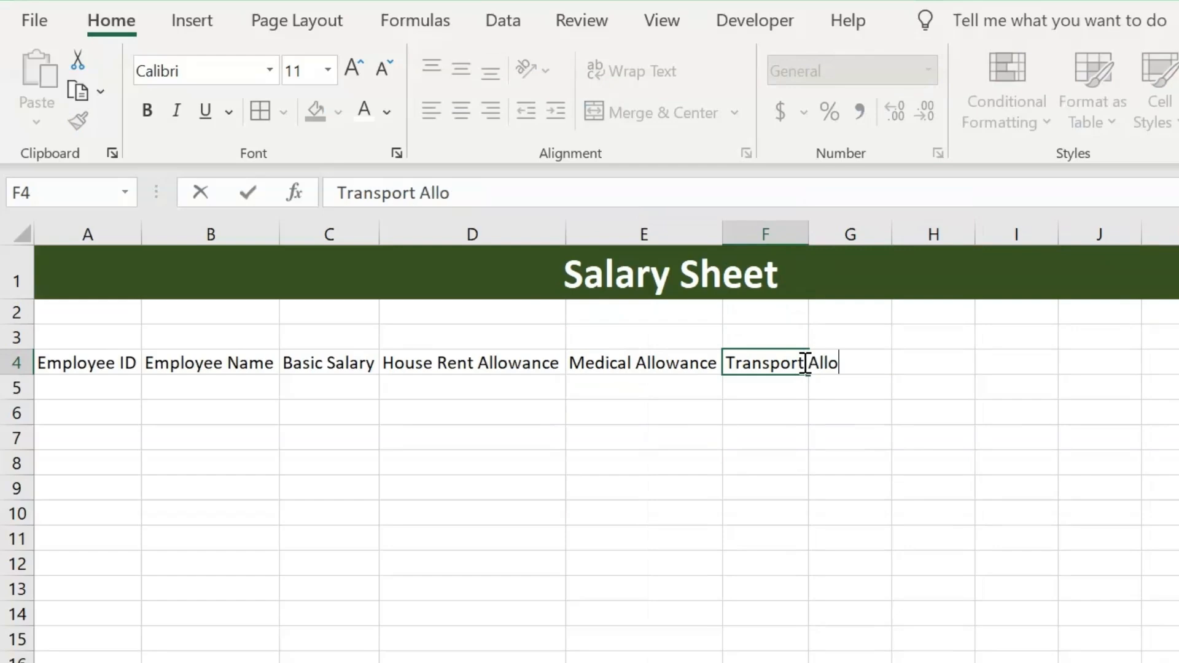
type("wance")
left_click(767, 312)
double_click(800, 238)
Step: Enter the headers Provident Fund in G4 and Tax in H4, auto-fitting column G
left_click(921, 363)
type("Provident Fund")
left_click(937, 337)
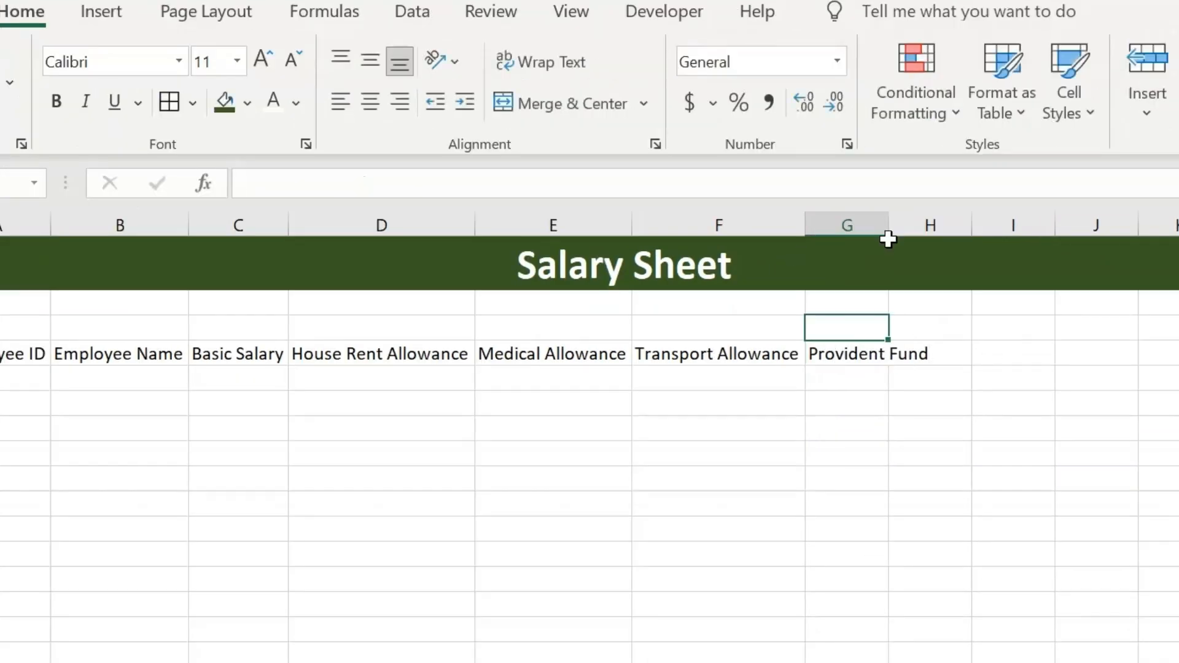
double_click(980, 236)
left_click(1062, 363)
type("Tax")
Step: Enter the headers Gross Salary in I4 and Deductions in J4, auto-fitting column I
left_click(944, 338)
type("Gross Salary")
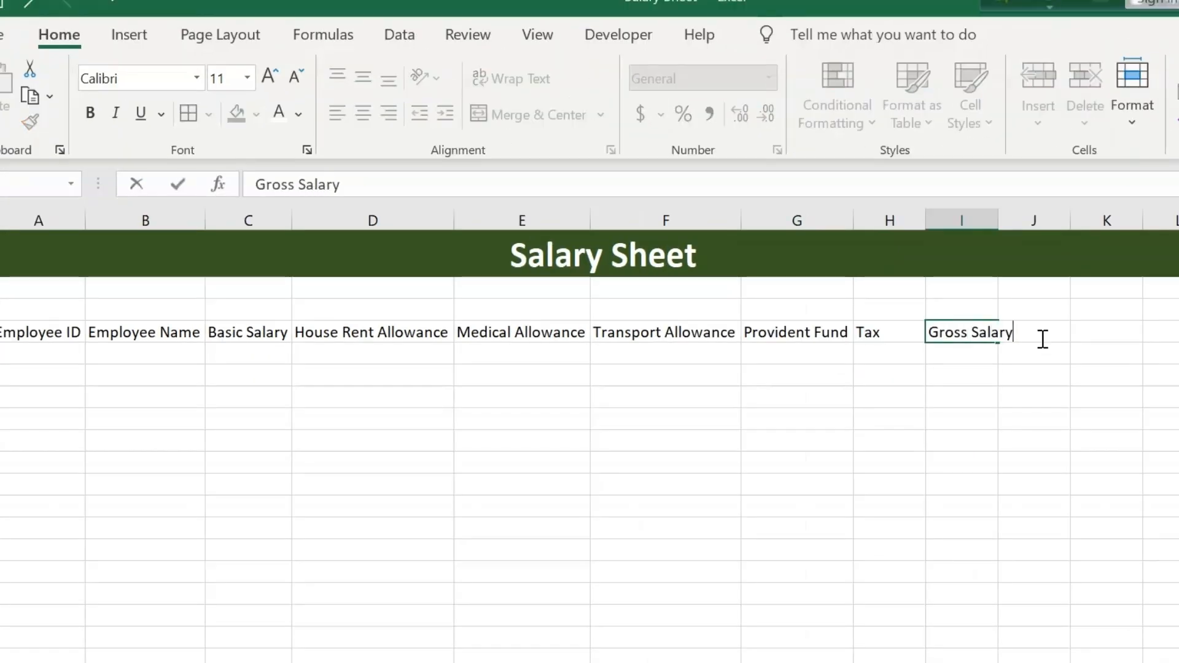
left_click(979, 289)
double_click(997, 219)
left_click(1044, 332)
type("Deduct")
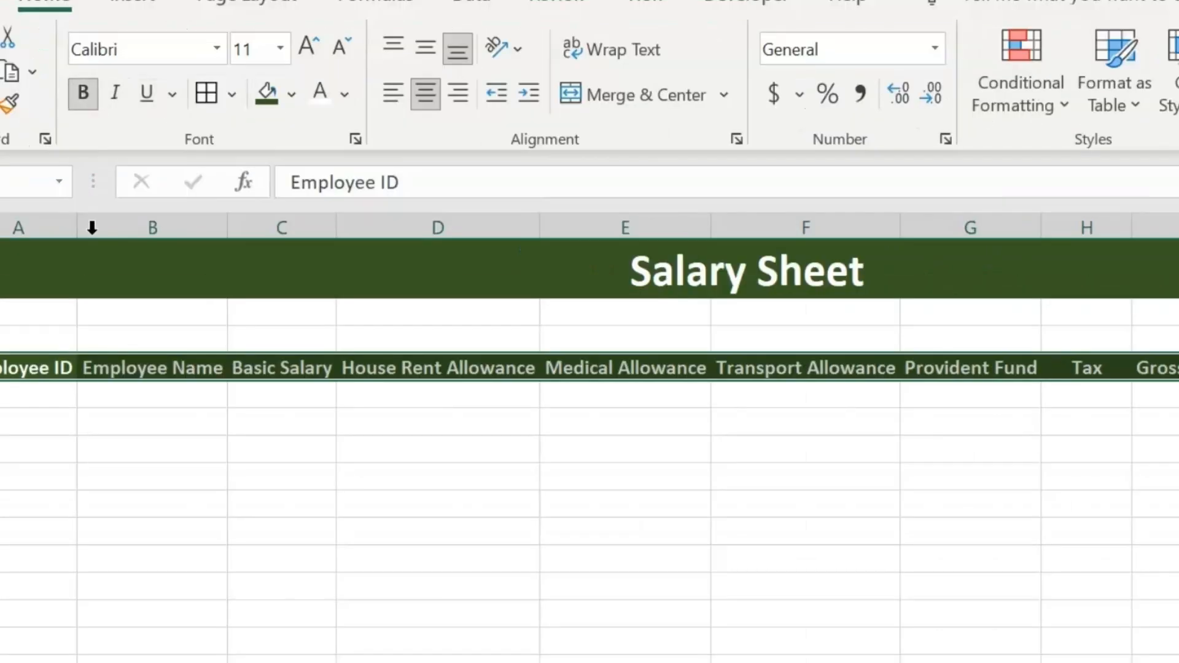
Step: Fill in the first employee row with ID 1, the employee's name and a basic salary of 50000
left_click(27, 397)
type("1")
left_click(87, 398)
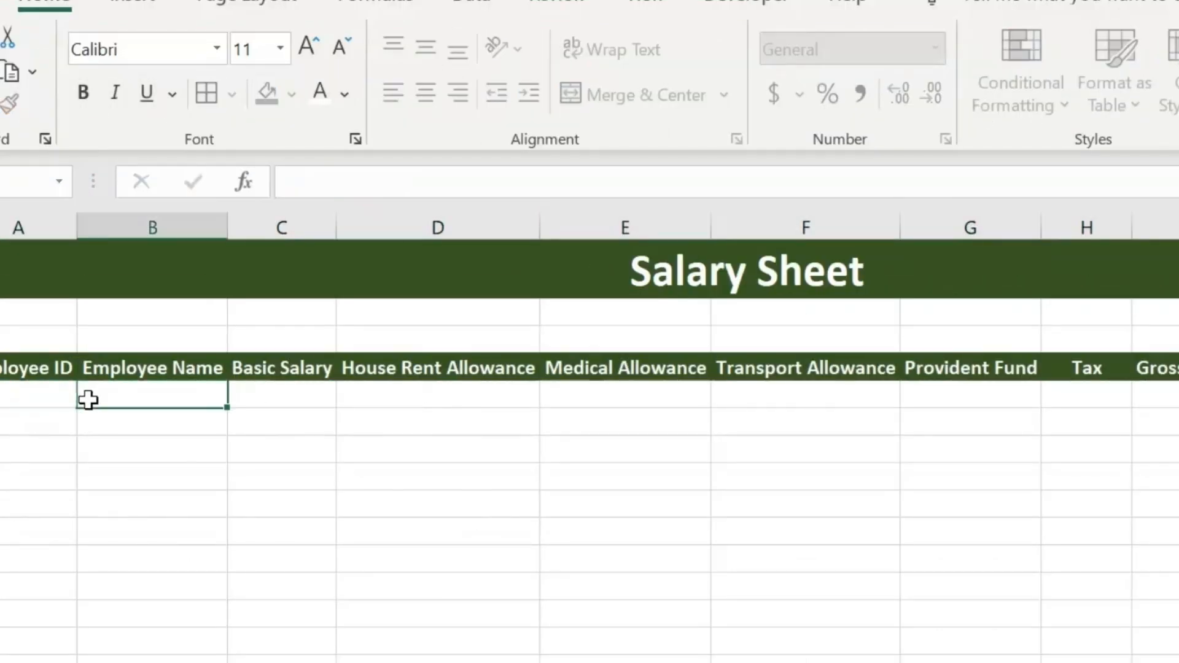
type("Karim")
left_click(257, 395)
type("50000")
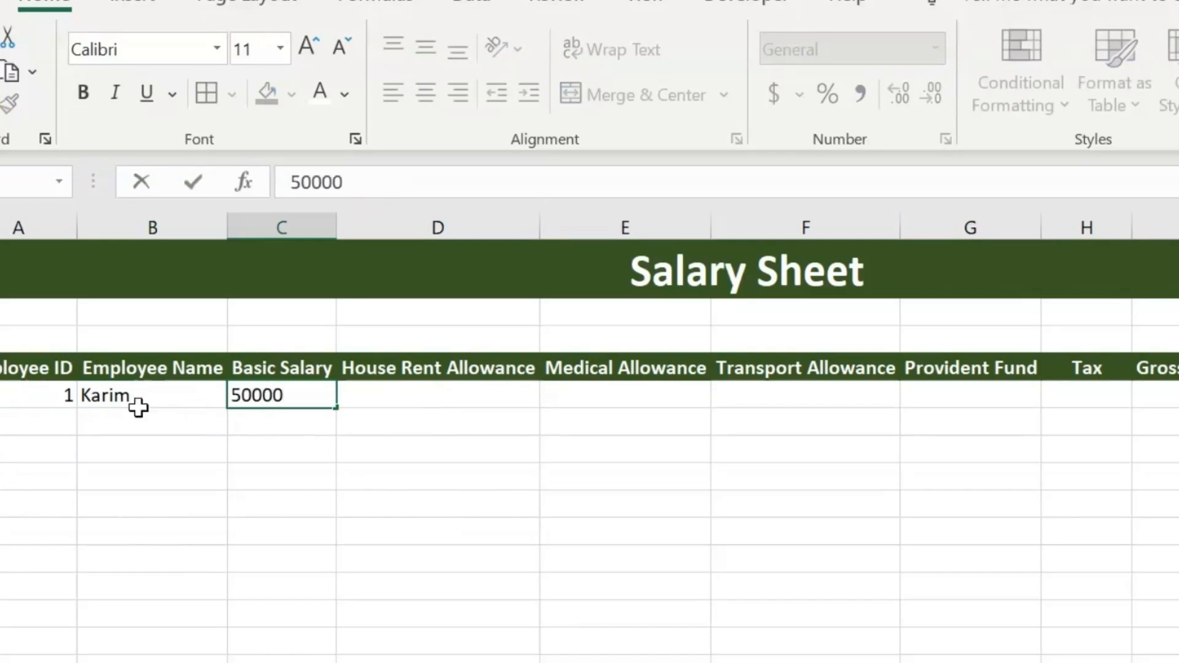
Step: Extend the employee ID from A5 into A6 as a fill series
left_click(69, 402)
left_click_drag(76, 409, 76, 428)
left_click(95, 454)
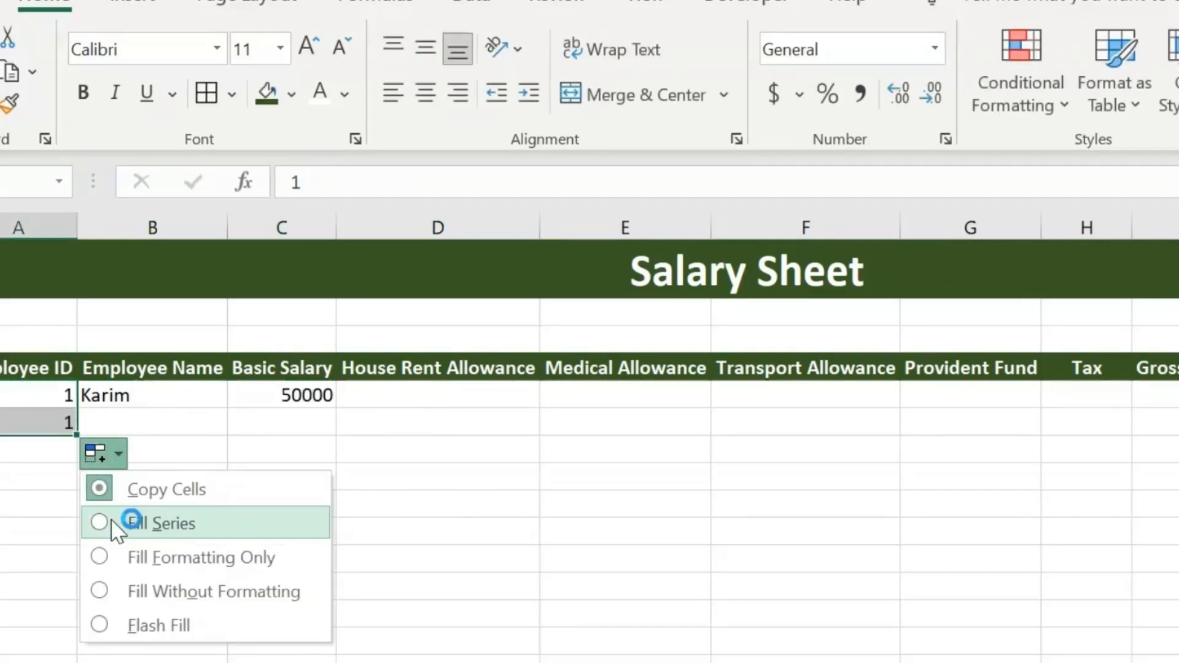
left_click(98, 522)
Step: Enter the second employee's name in B6 and a basic salary of 40000 in C6
left_click(128, 429)
type("Rahim")
left_click(292, 422)
type("4000")
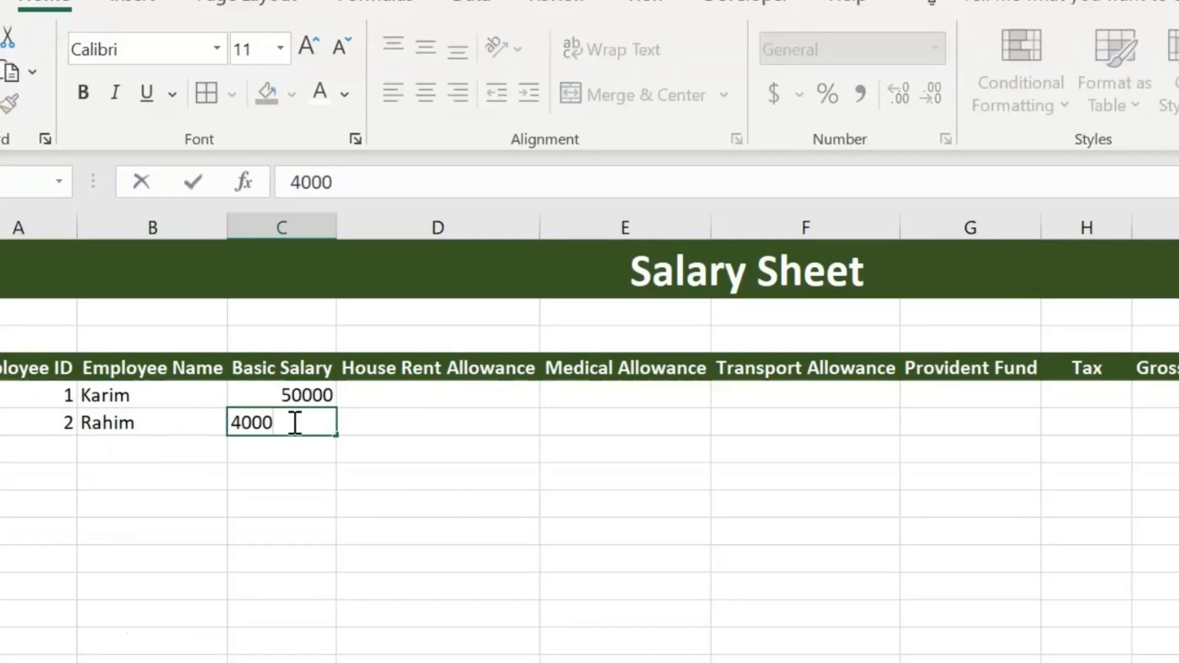
type("0")
key("Tab")
Step: Apply all borders to the whole employee table and center its contents horizontally
left_click(50, 370)
key("ctrl+a")
left_click(232, 93)
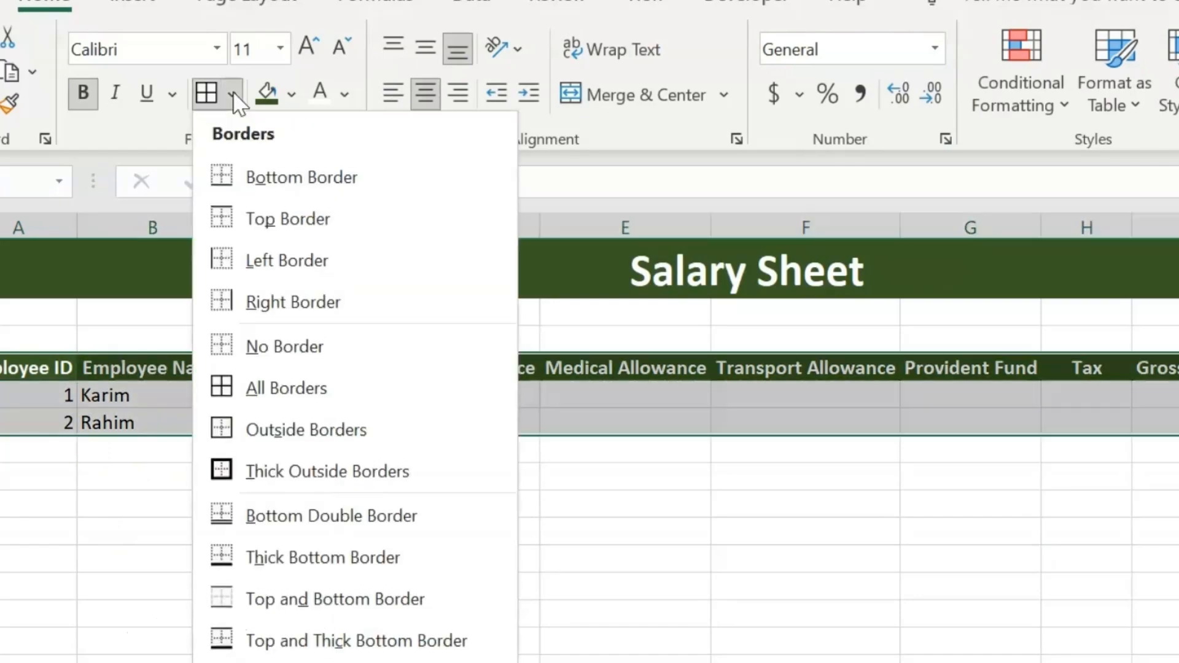
left_click(264, 385)
left_click(426, 92)
left_click(374, 509)
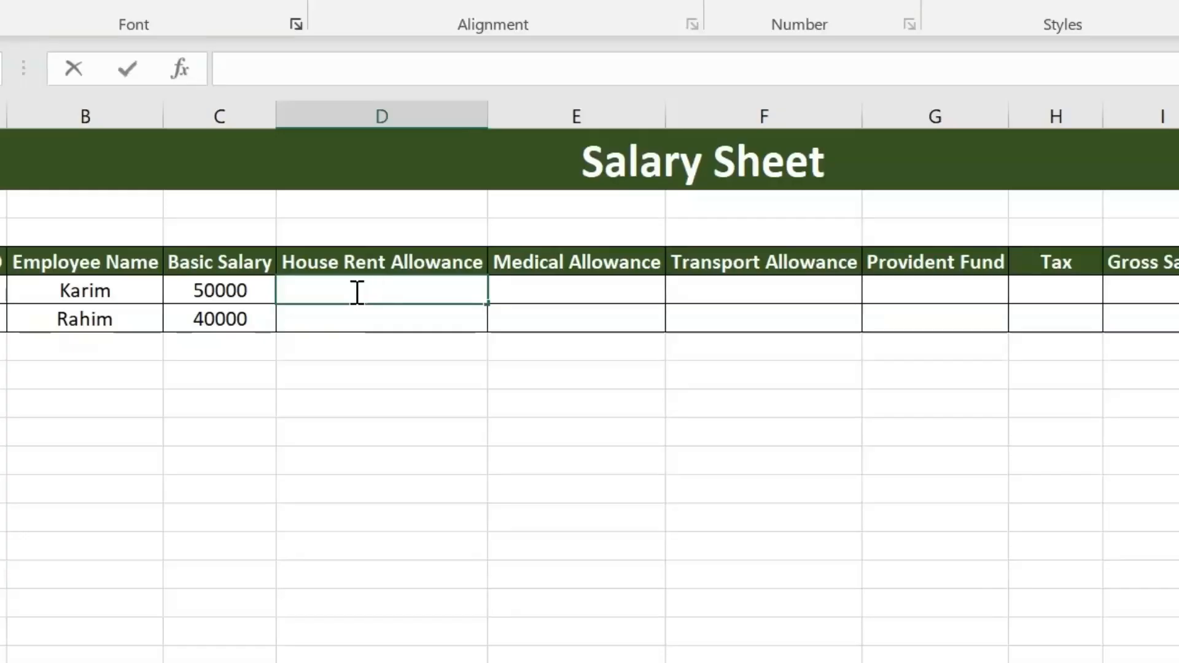
Step: Calculate the first employee's house rent allowance in D5 with the formula =C5*20%
type("=")
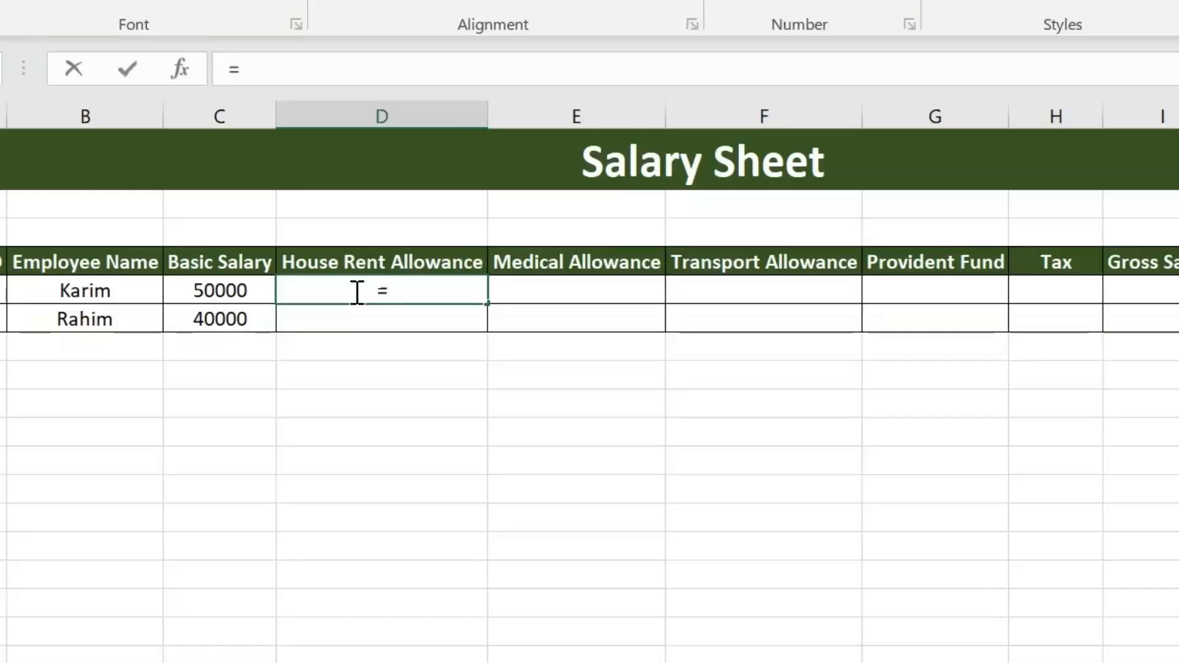
left_click(226, 293)
type("*")
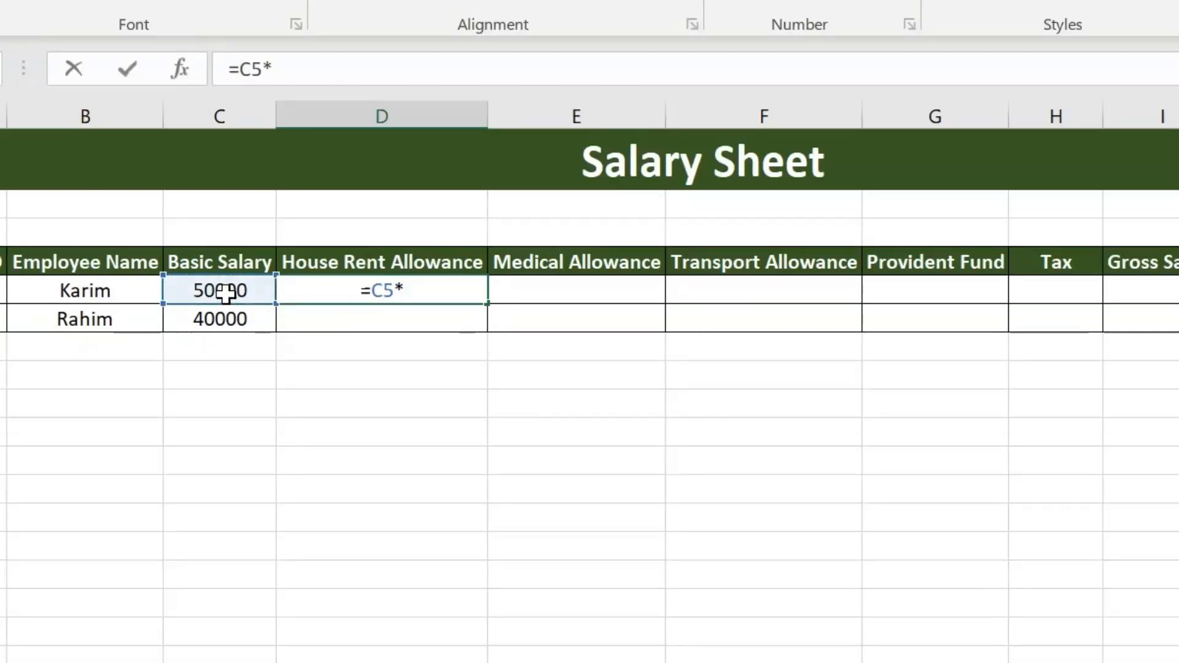
type("20%")
key("Return")
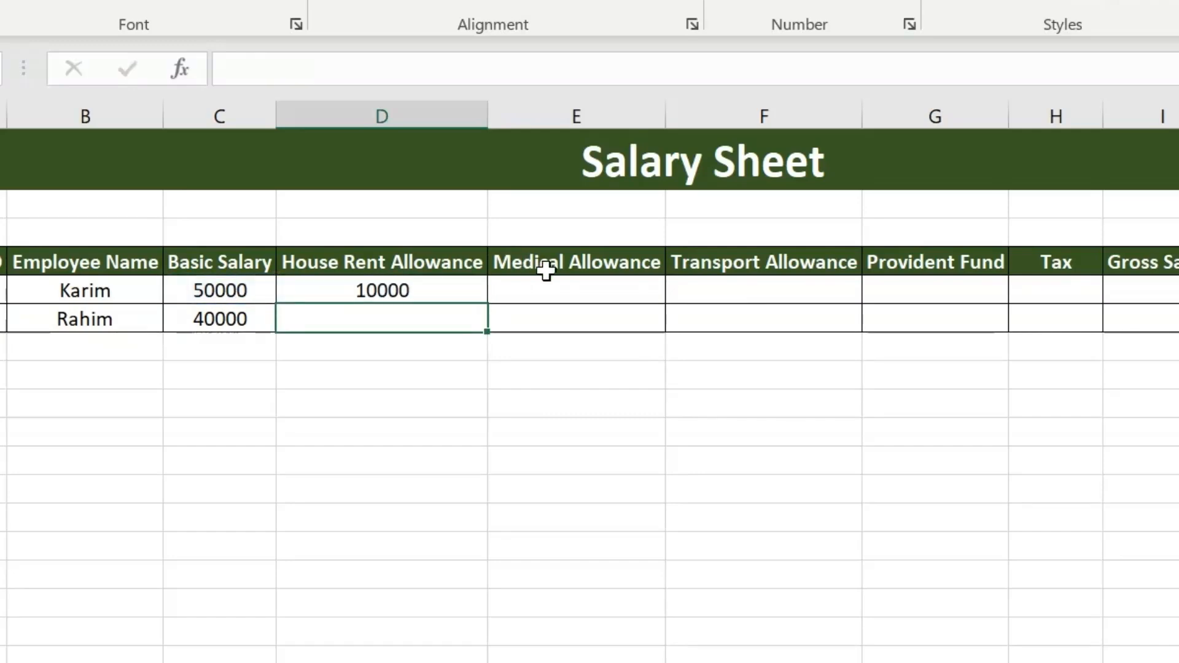
Step: Calculate the first employee's medical allowance in E5 with the formula =C5*10%
left_click(550, 281)
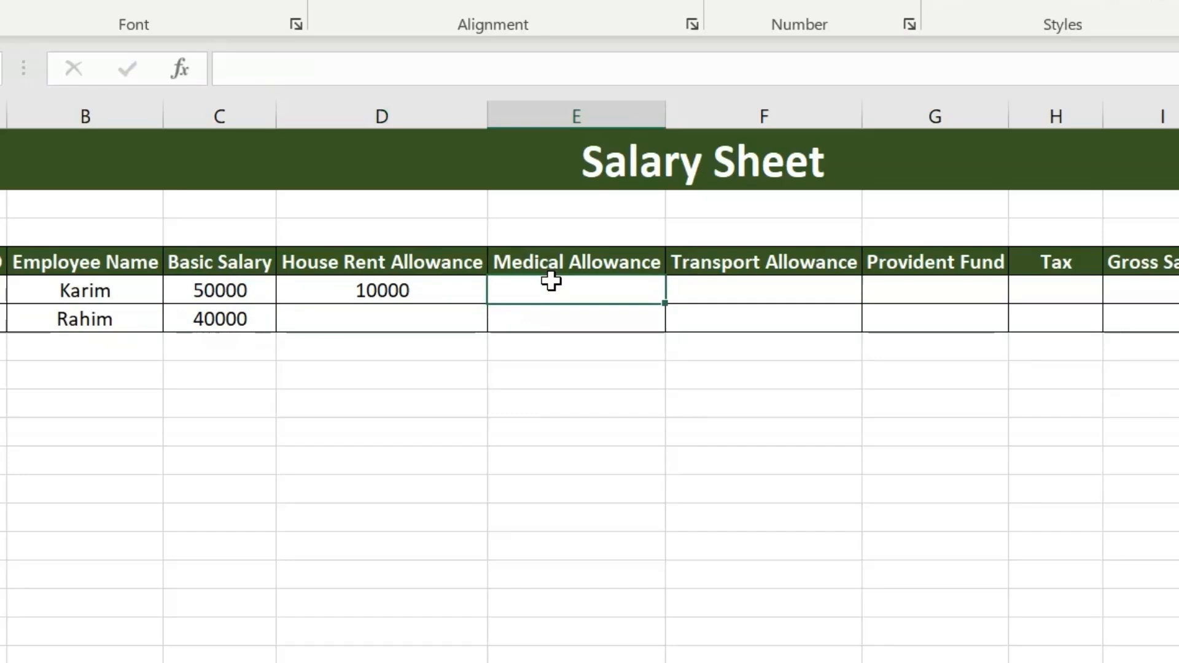
type("=")
left_click(229, 293)
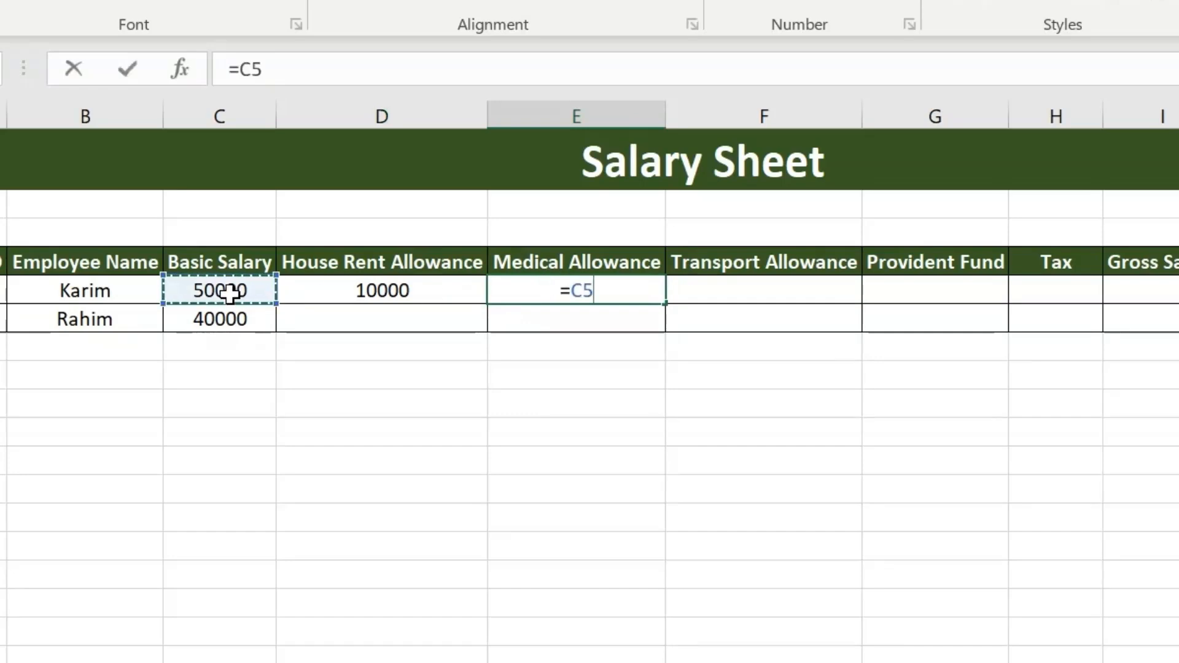
type("*")
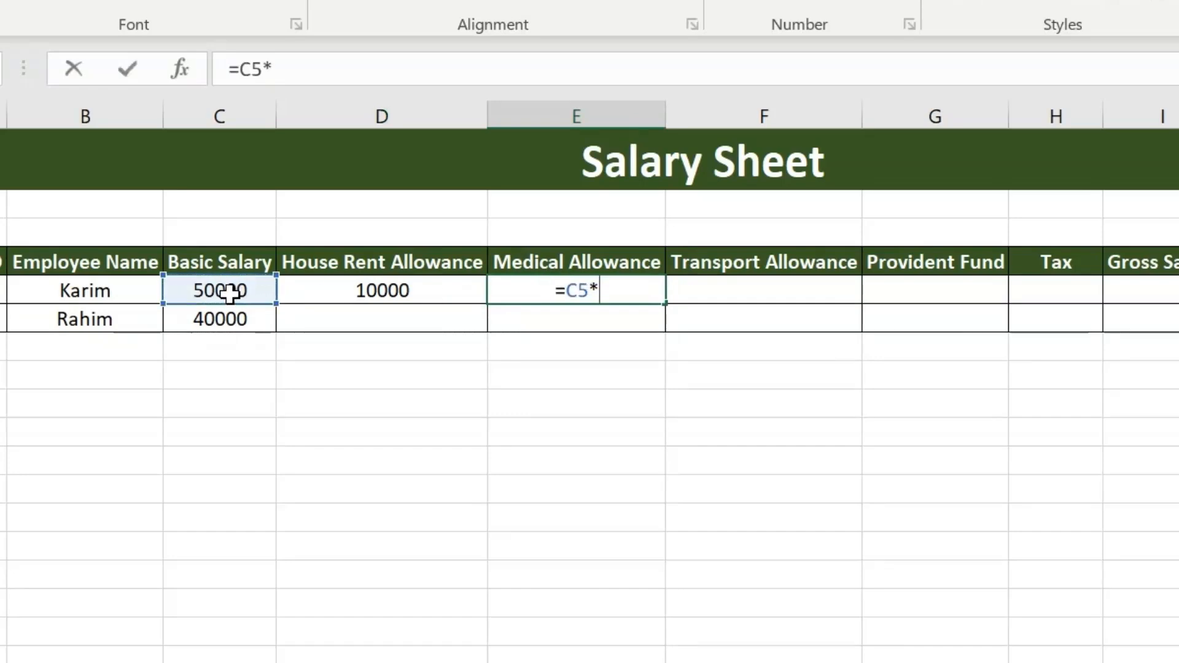
type("10%")
key("Return")
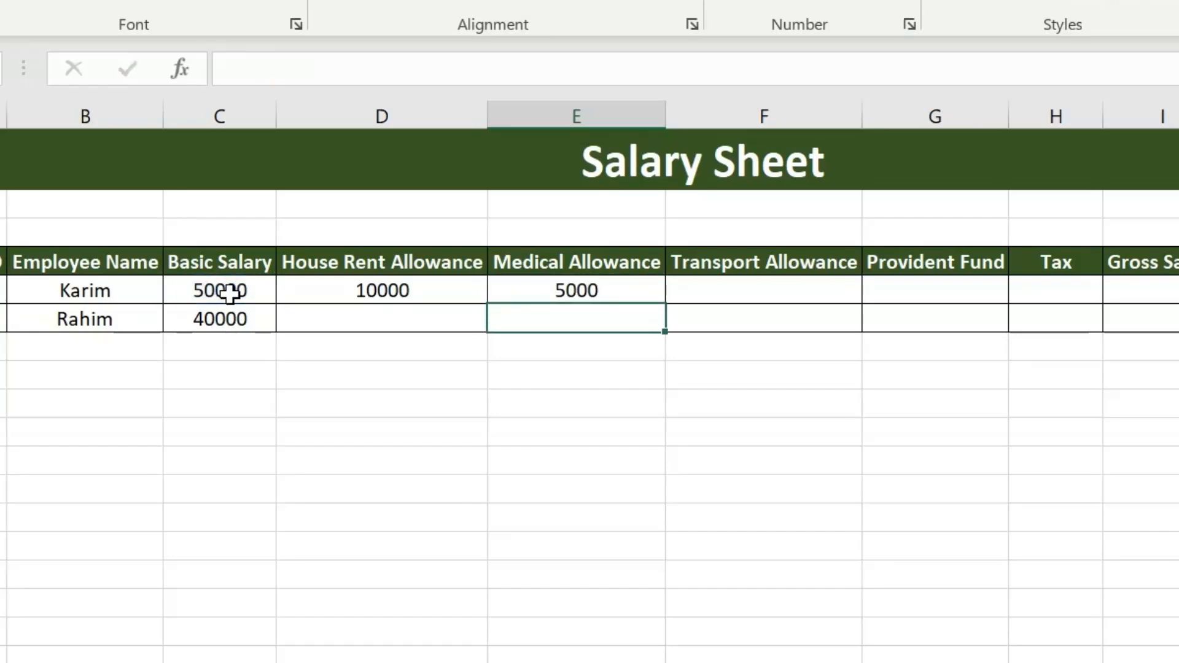
Step: Calculate the first employee's transport allowance in F5 as a percentage of the basic salary in C5
left_click(742, 295)
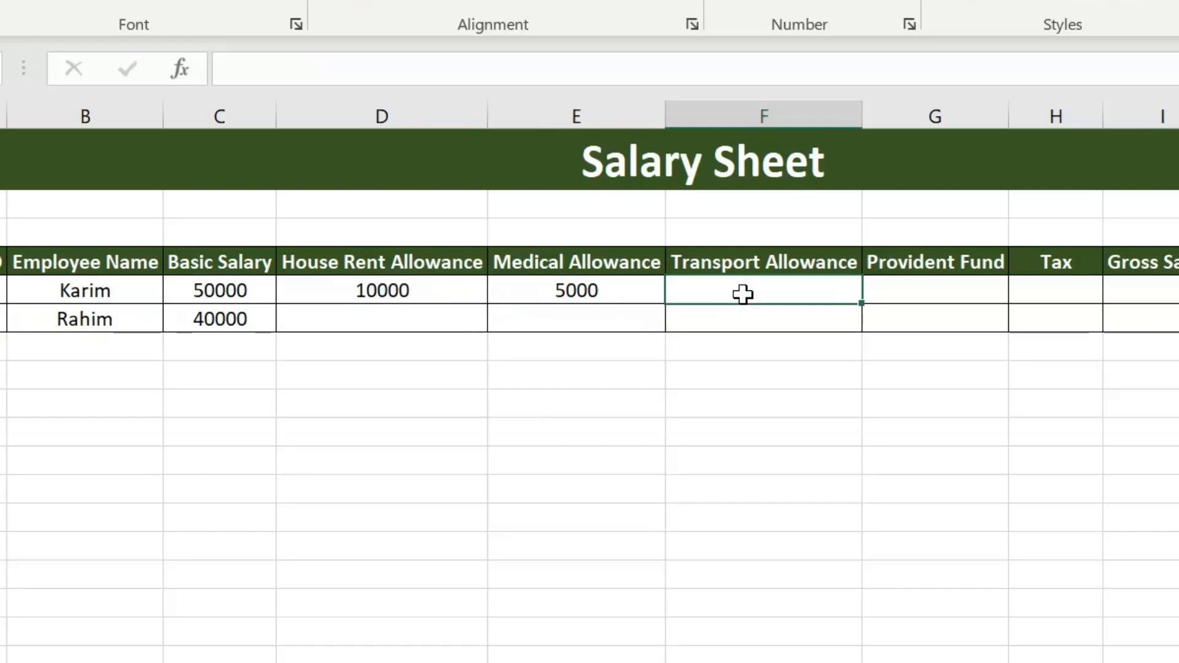
type("=")
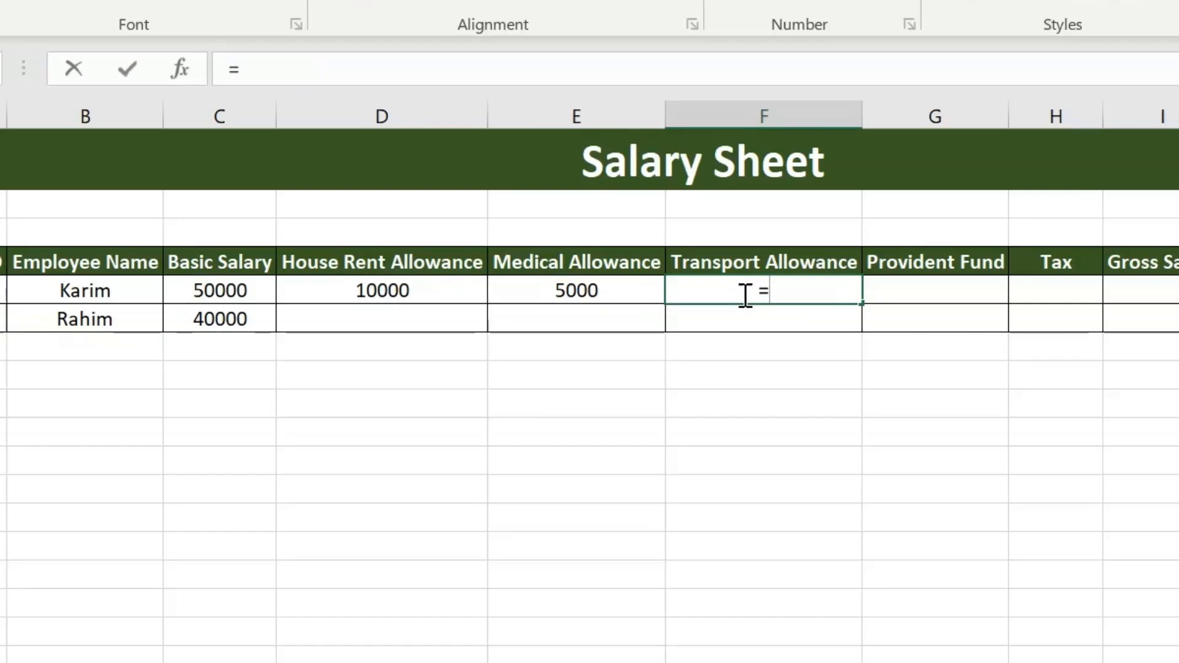
left_click(235, 288)
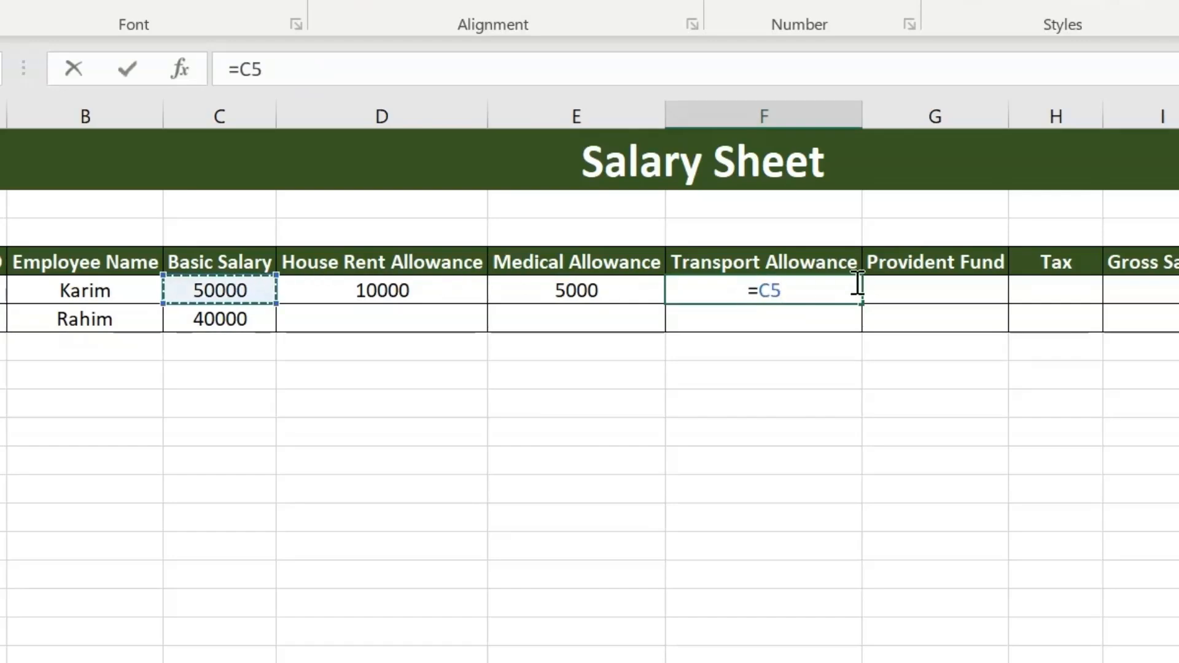
type("*")
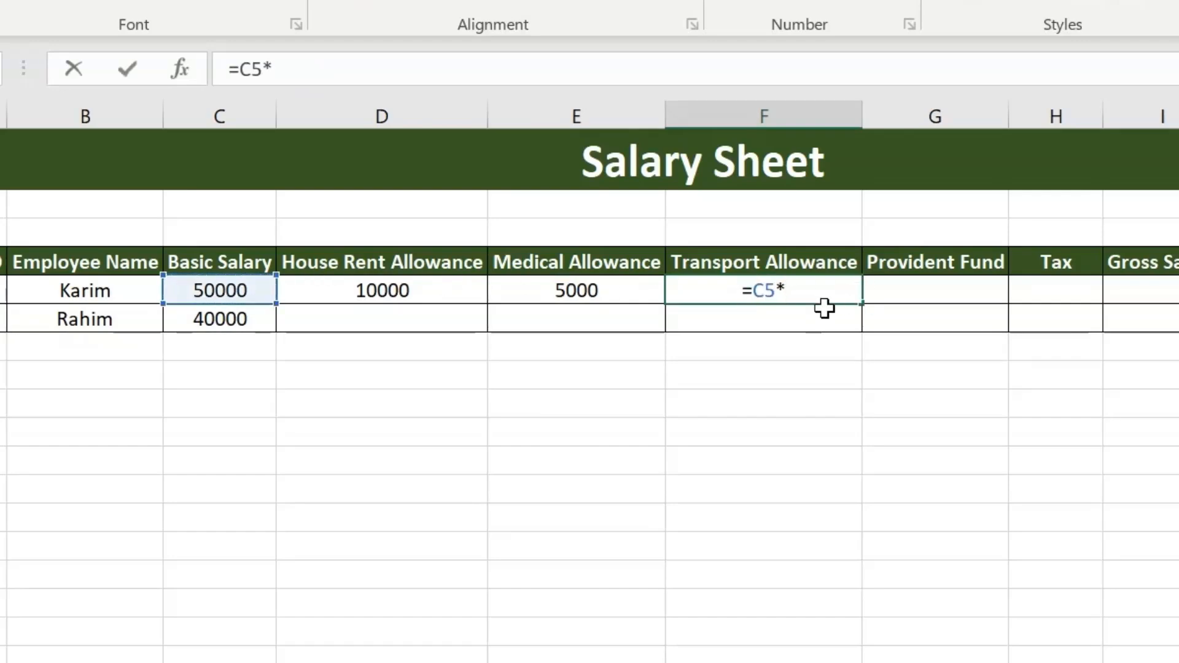
Step: Calculate the first employee's provident fund in G5 with the formula =C5*5%
left_click(917, 286)
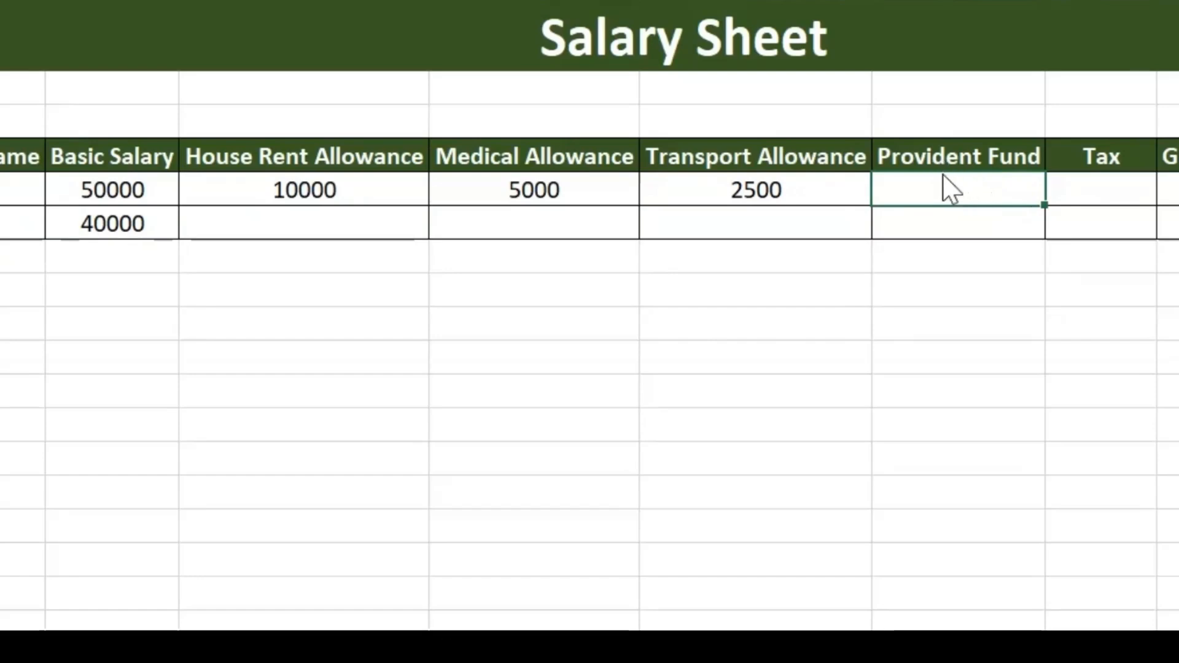
type("=")
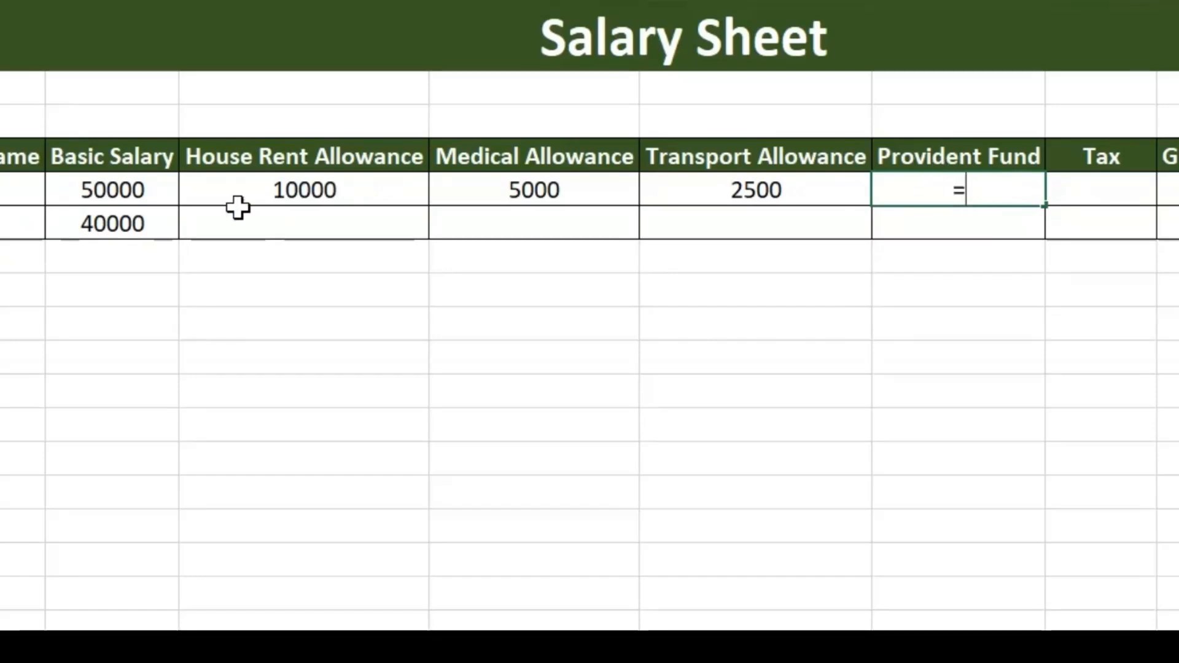
left_click(143, 190)
type("*5%")
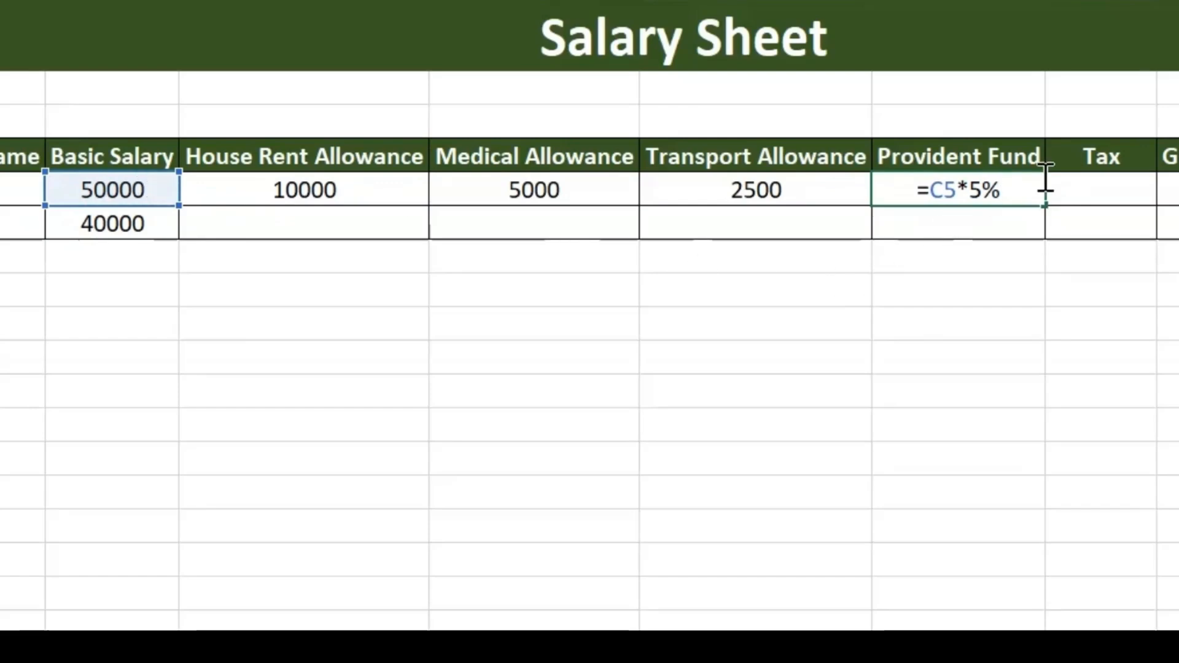
key("Return")
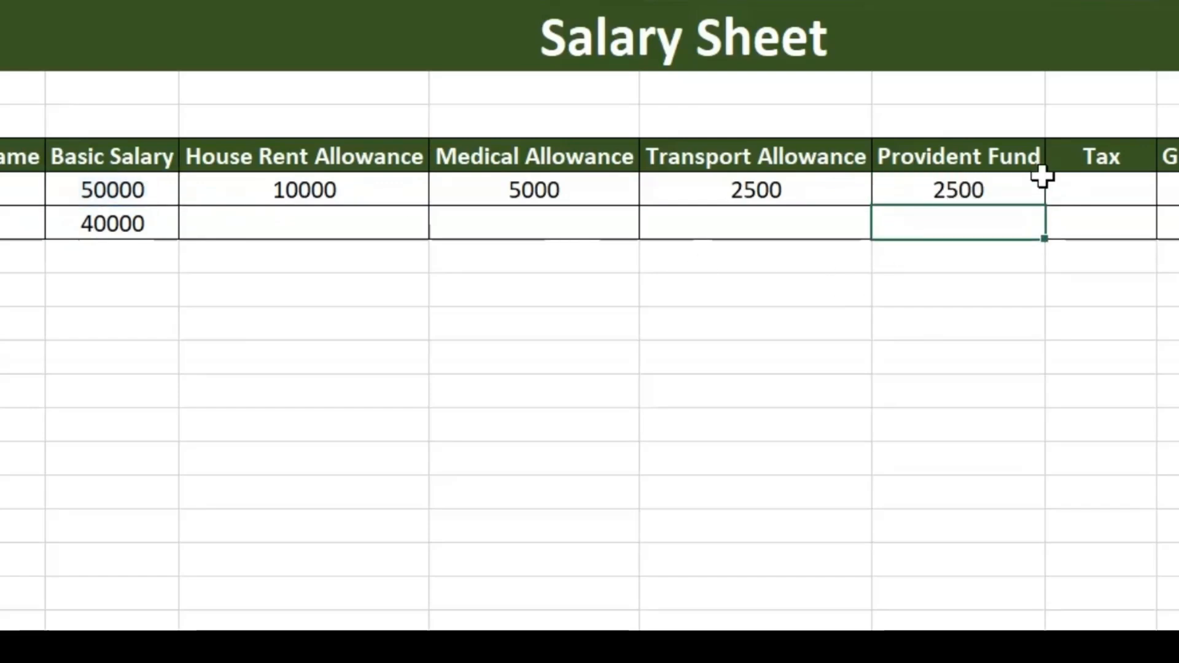
Step: Calculate the first employee's tax in H5 with the formula =C5*10%
left_click(1100, 180)
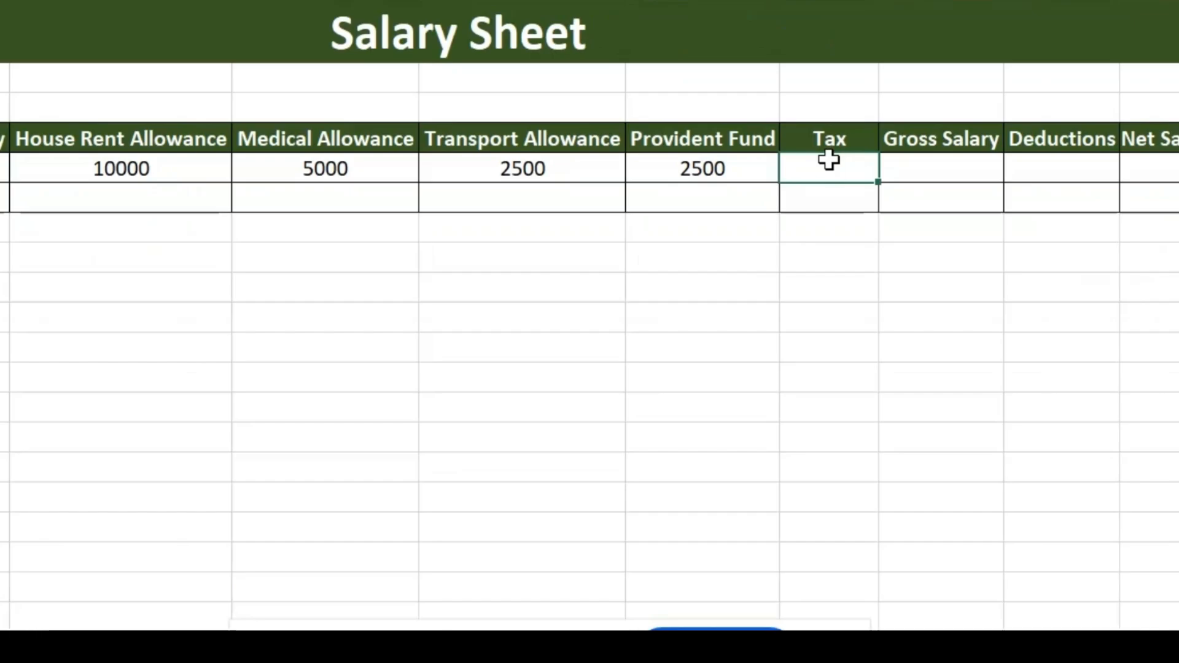
type("=")
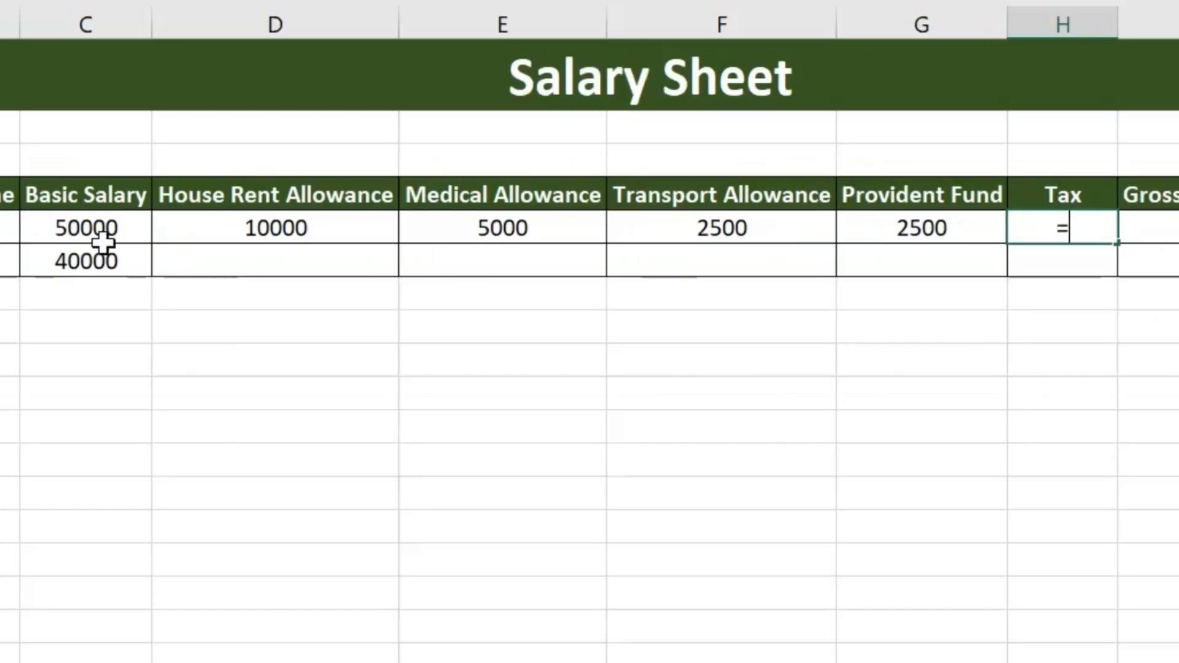
left_click(98, 232)
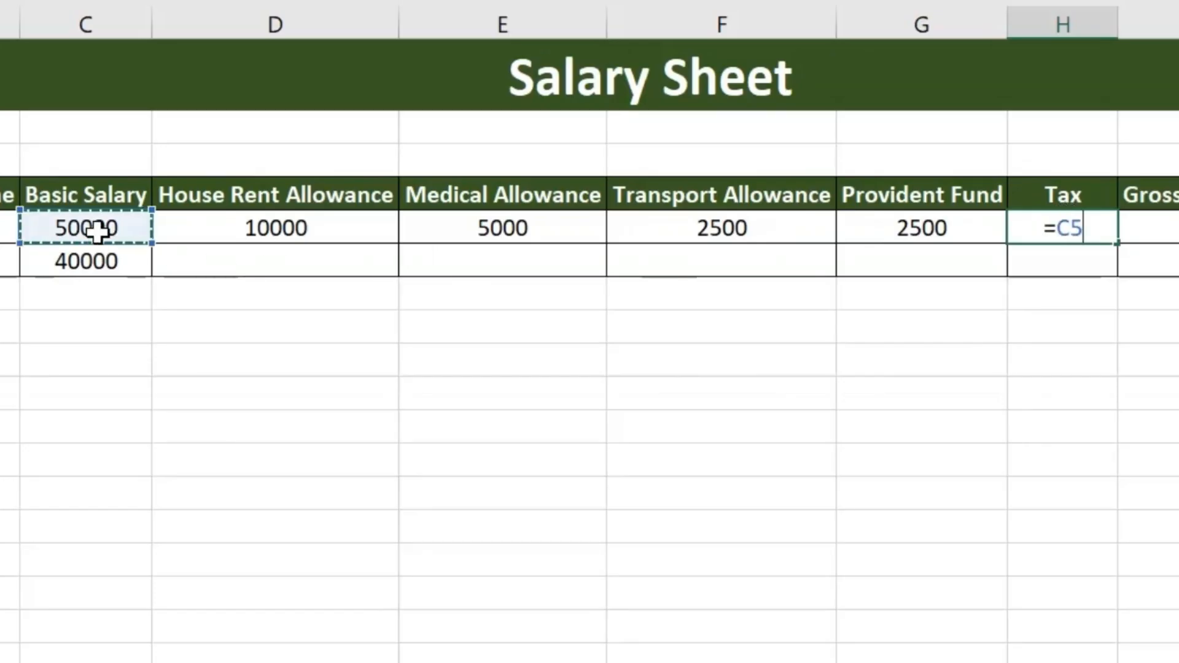
type("*")
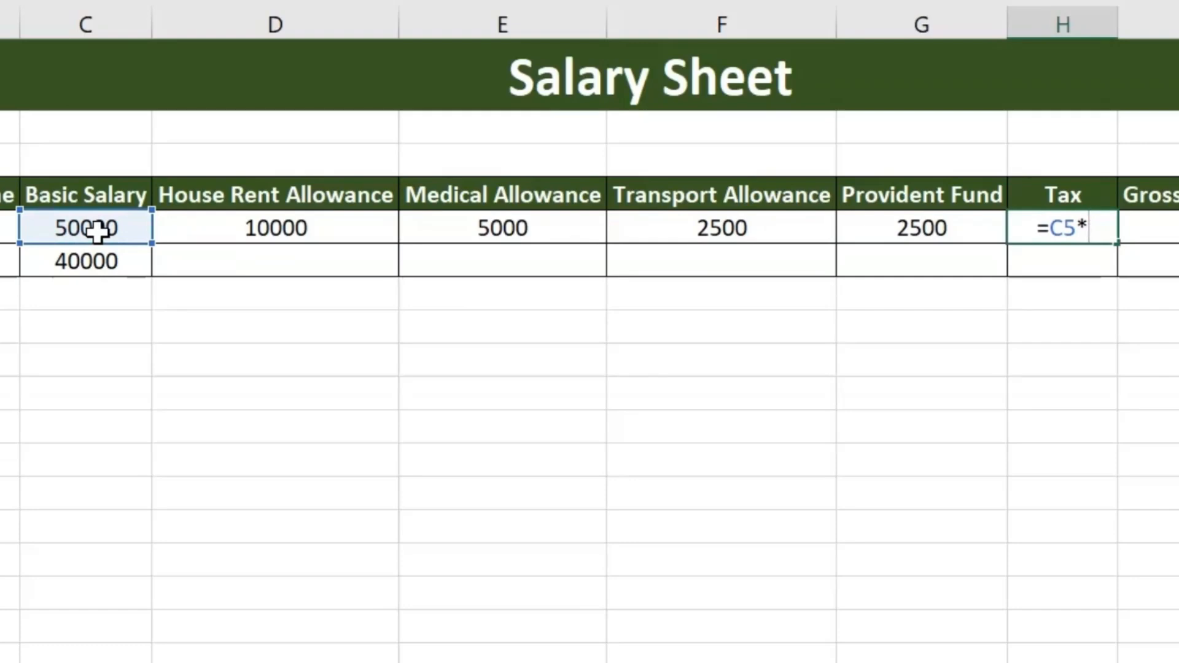
type("8")
key("BackSpace")
type("10")
key("Return")
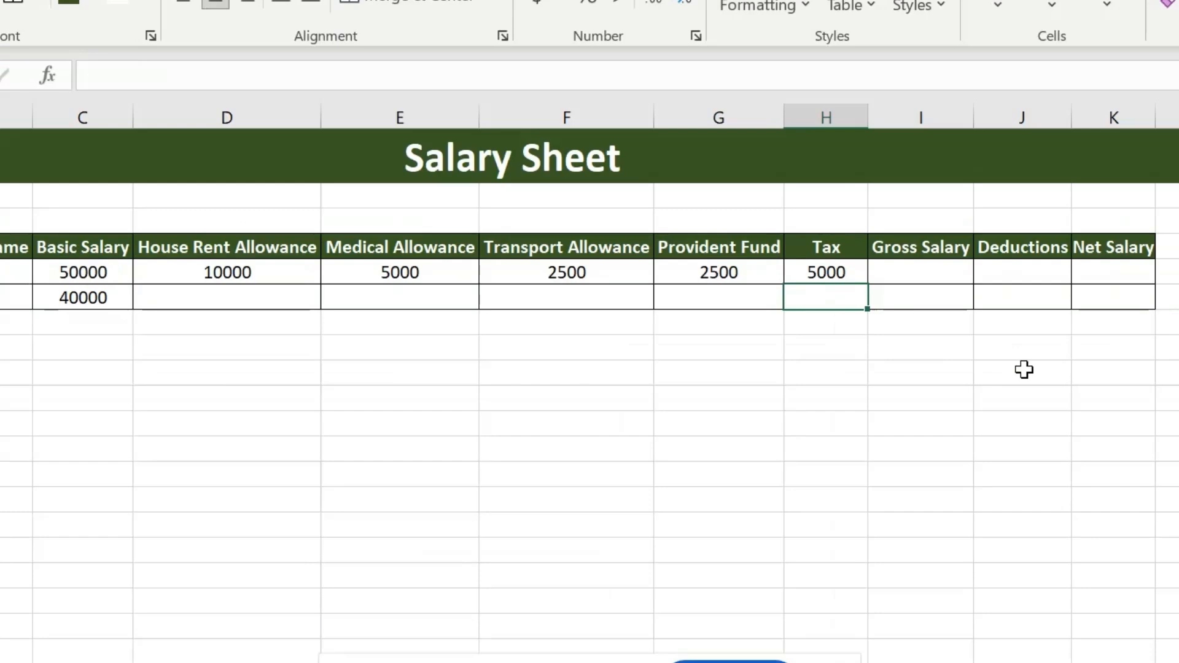
Step: Calculate the first employee's gross salary in I5 with the formula =C5+D5+E5+F5
left_click(1148, 228)
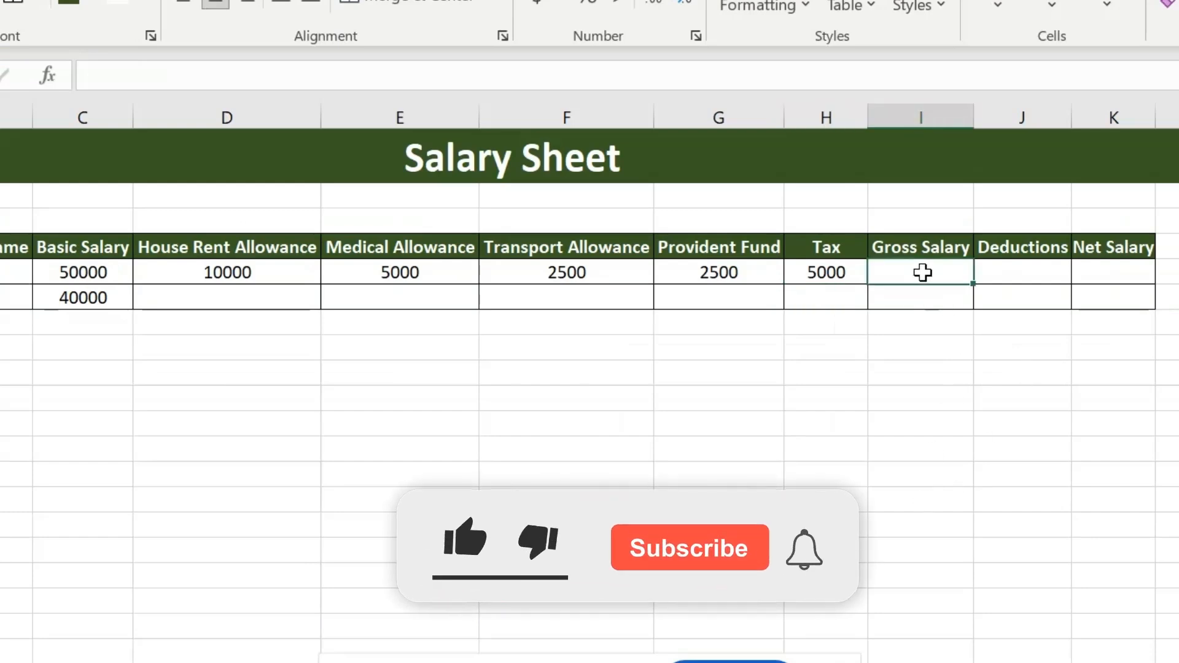
type("=")
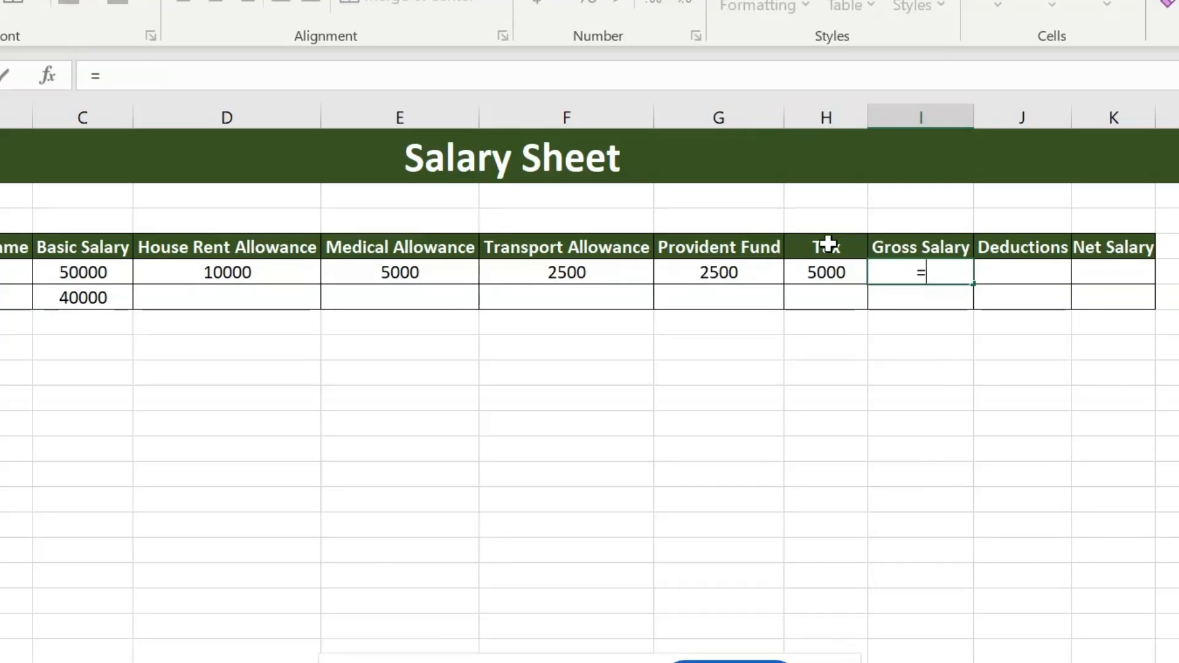
left_click(79, 274)
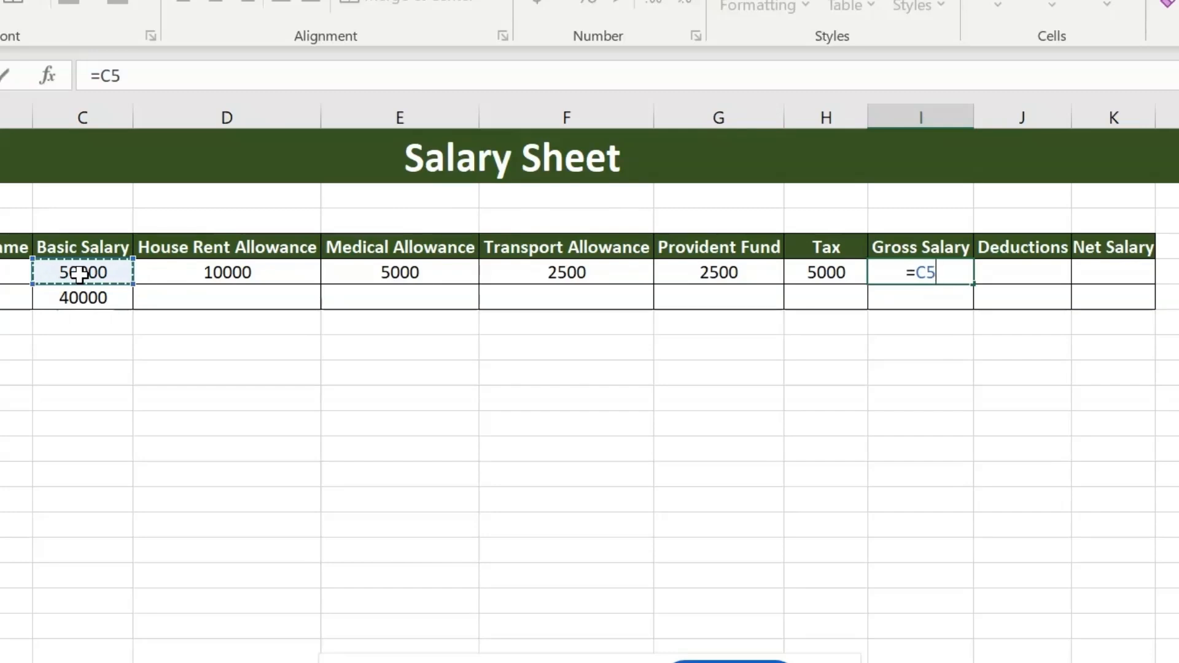
key("BackSpace")
key("BackSpace")
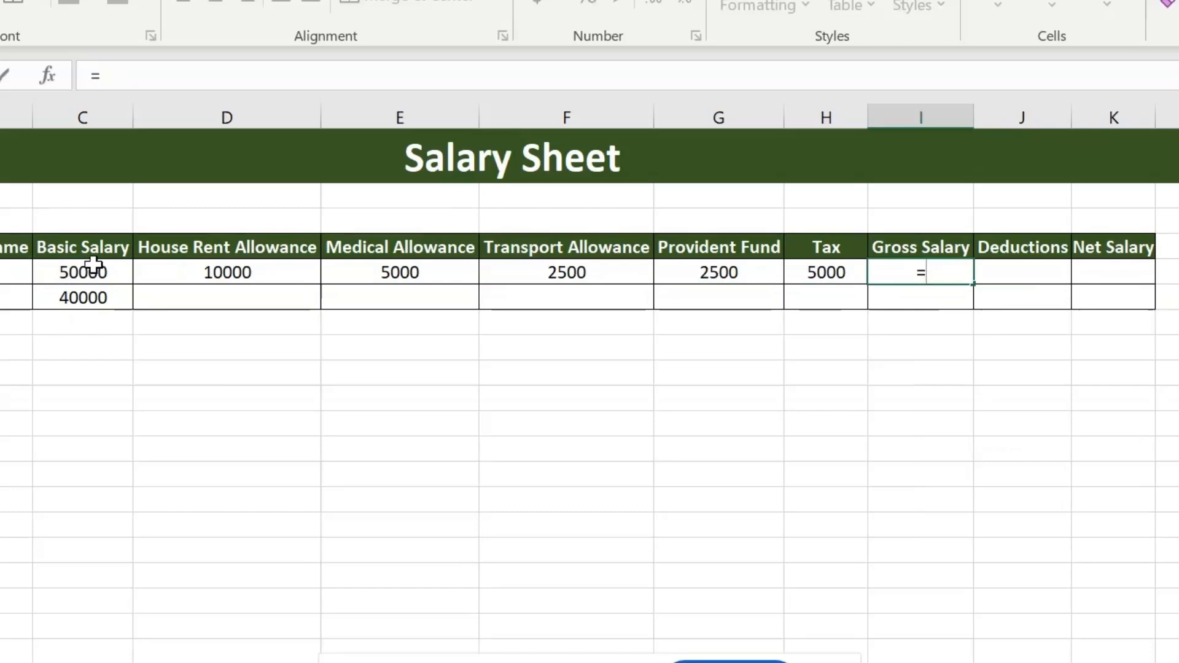
left_click(84, 270)
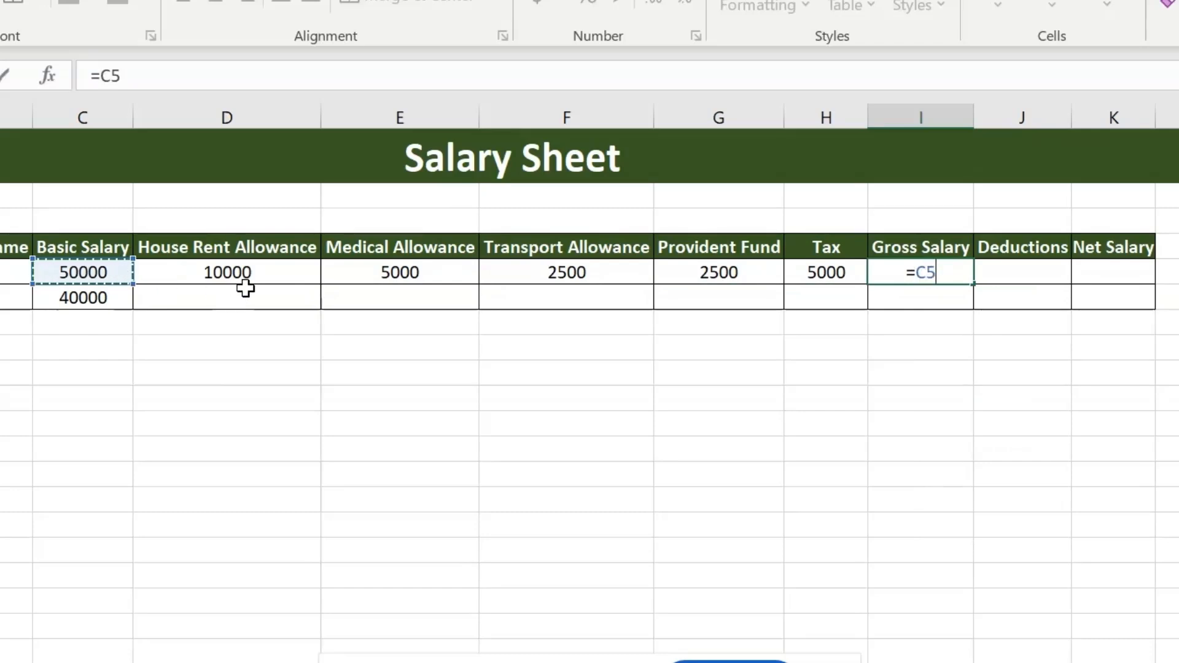
type("+")
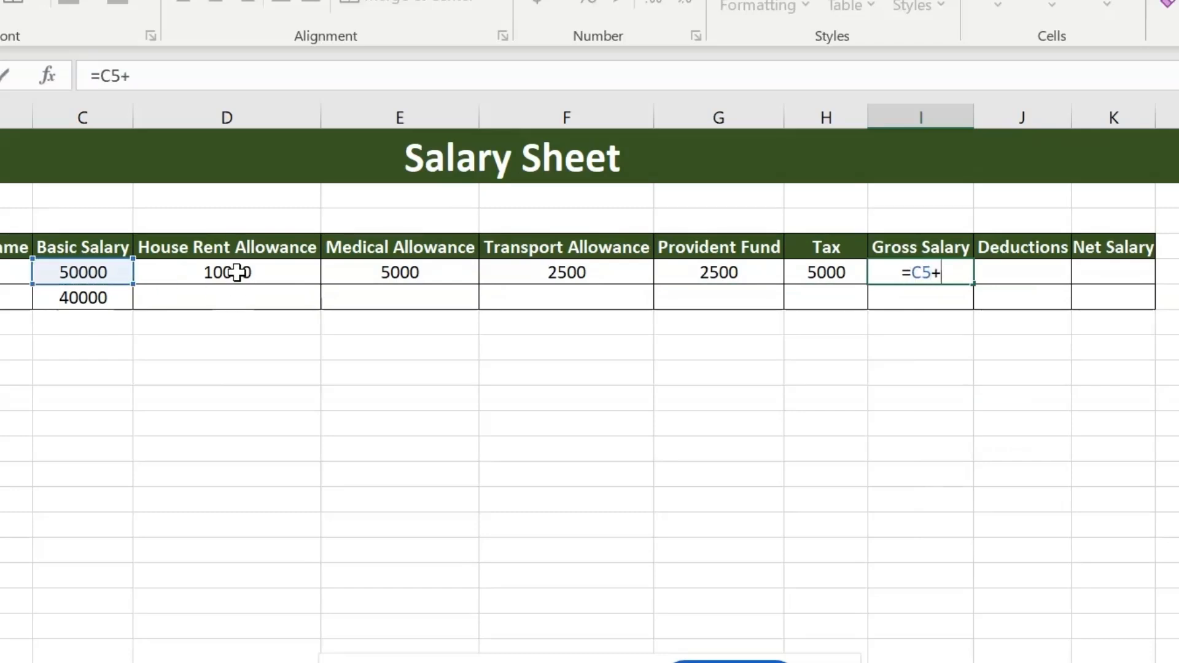
left_click(237, 269)
type("+")
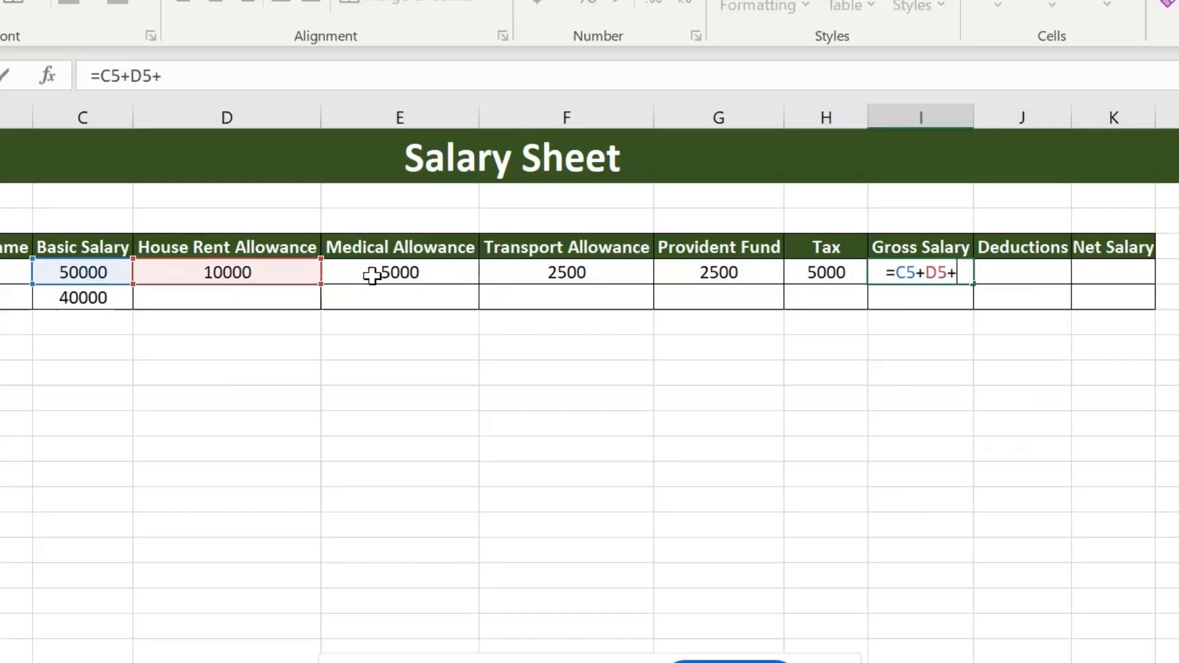
left_click(410, 273)
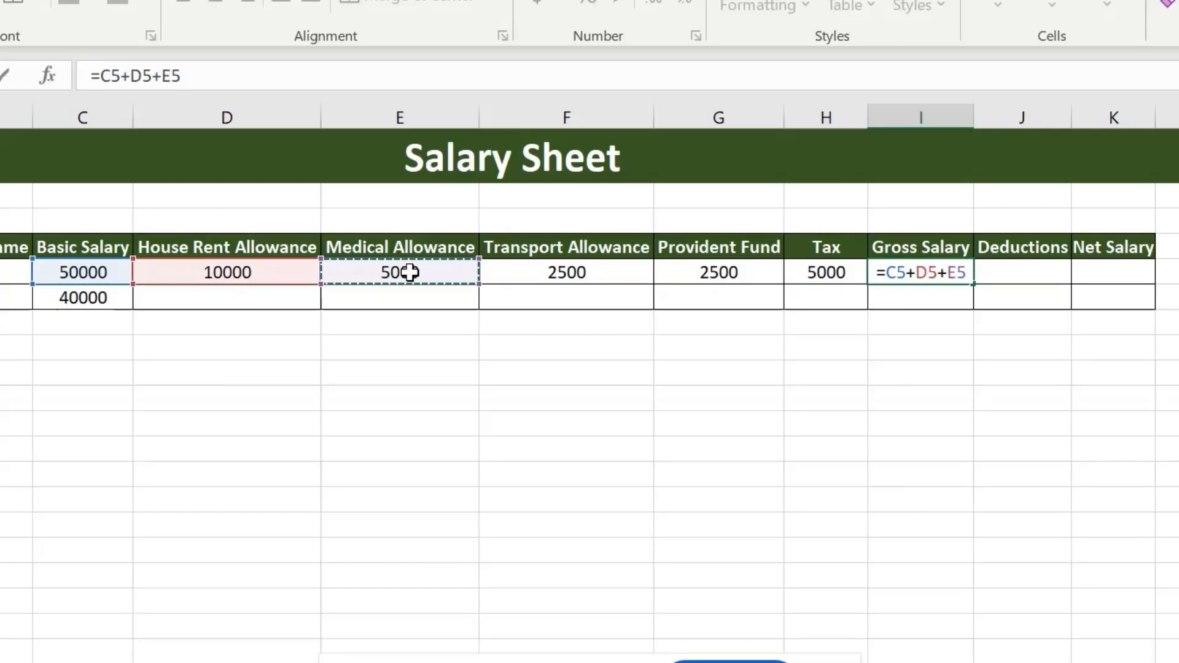
type("+")
left_click(547, 272)
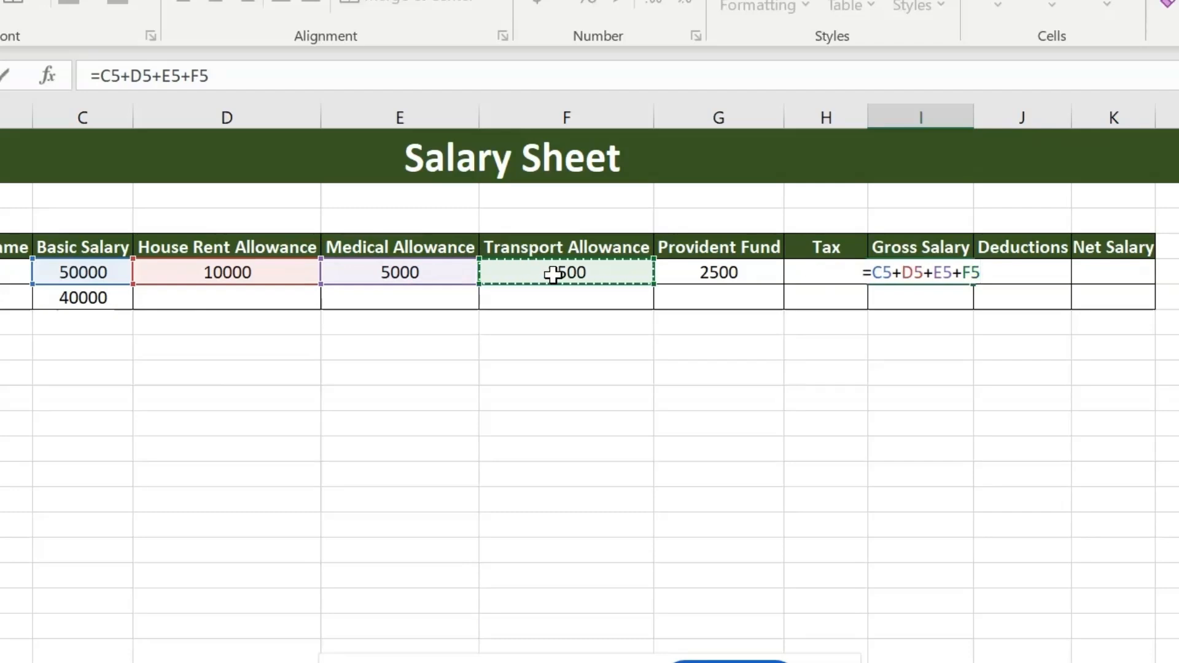
key("Return")
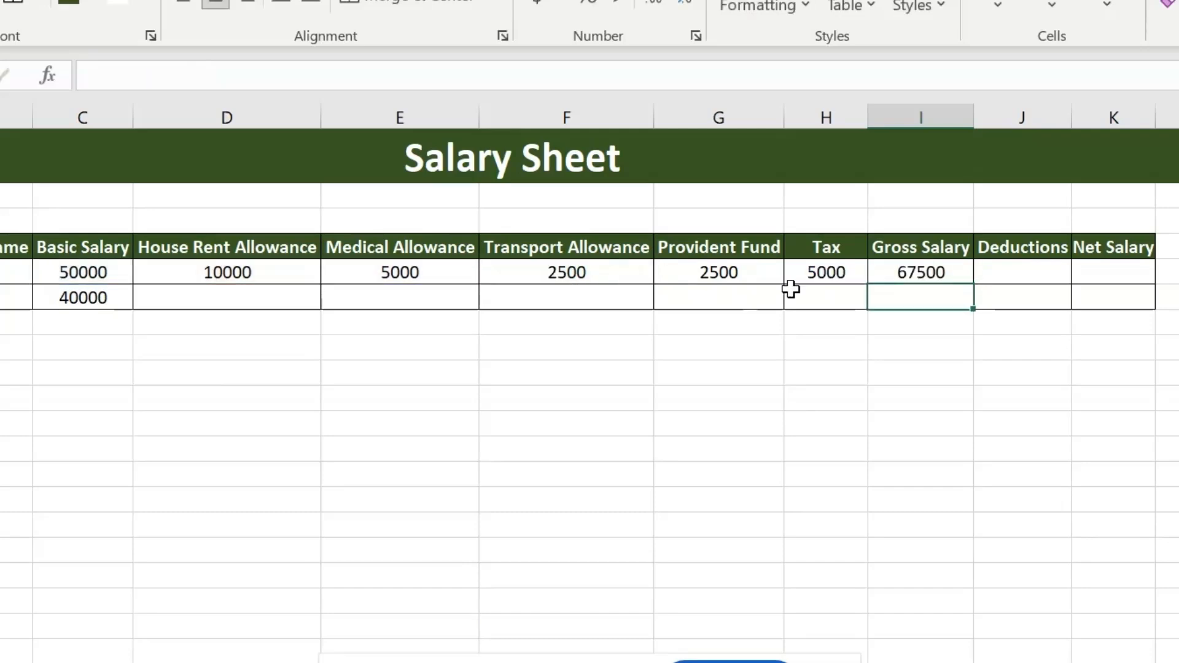
Step: Calculate the first employee's deductions in J5 with the formula =G5+H5
left_click(1016, 268)
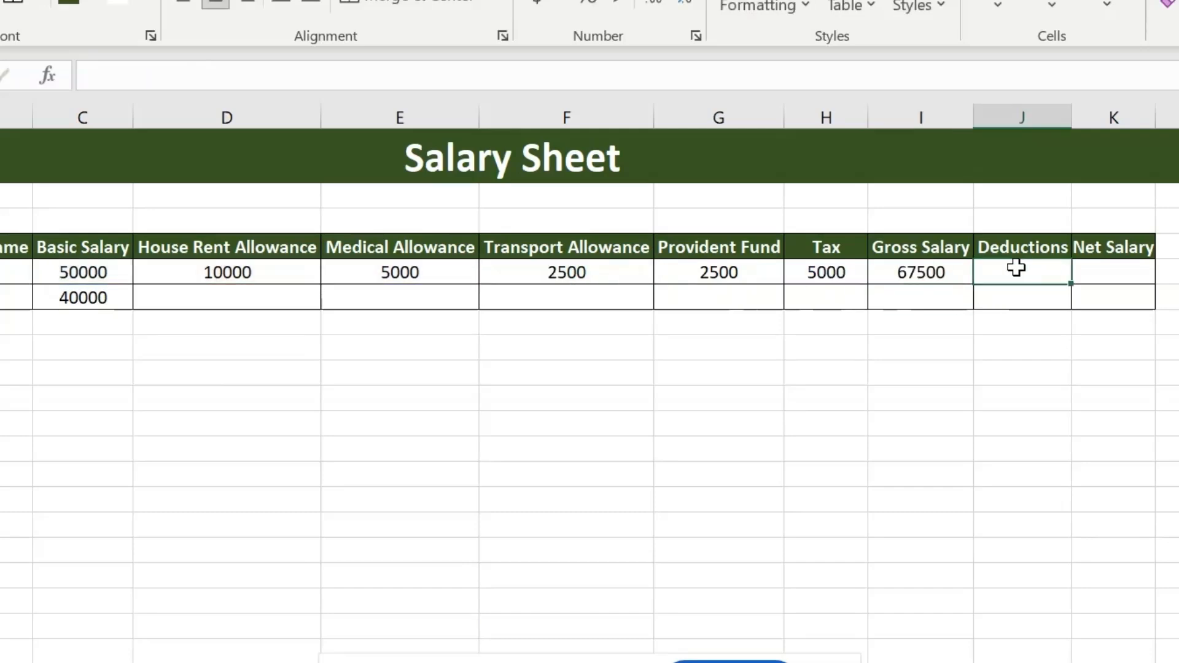
type("=")
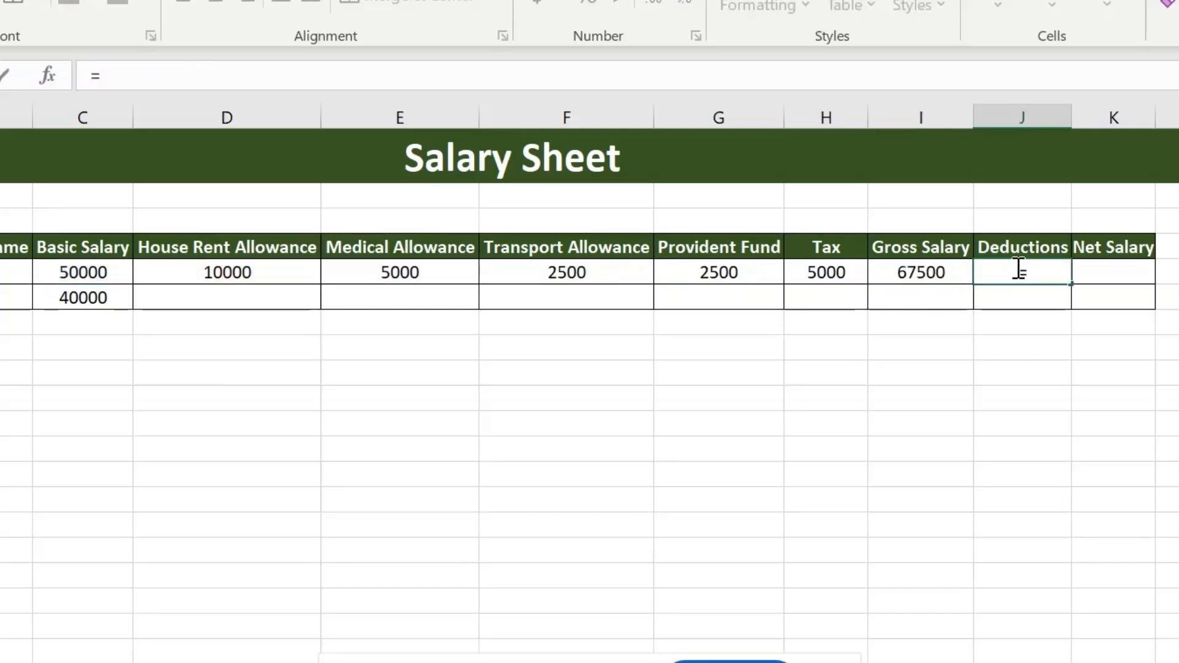
left_click(747, 264)
type("+")
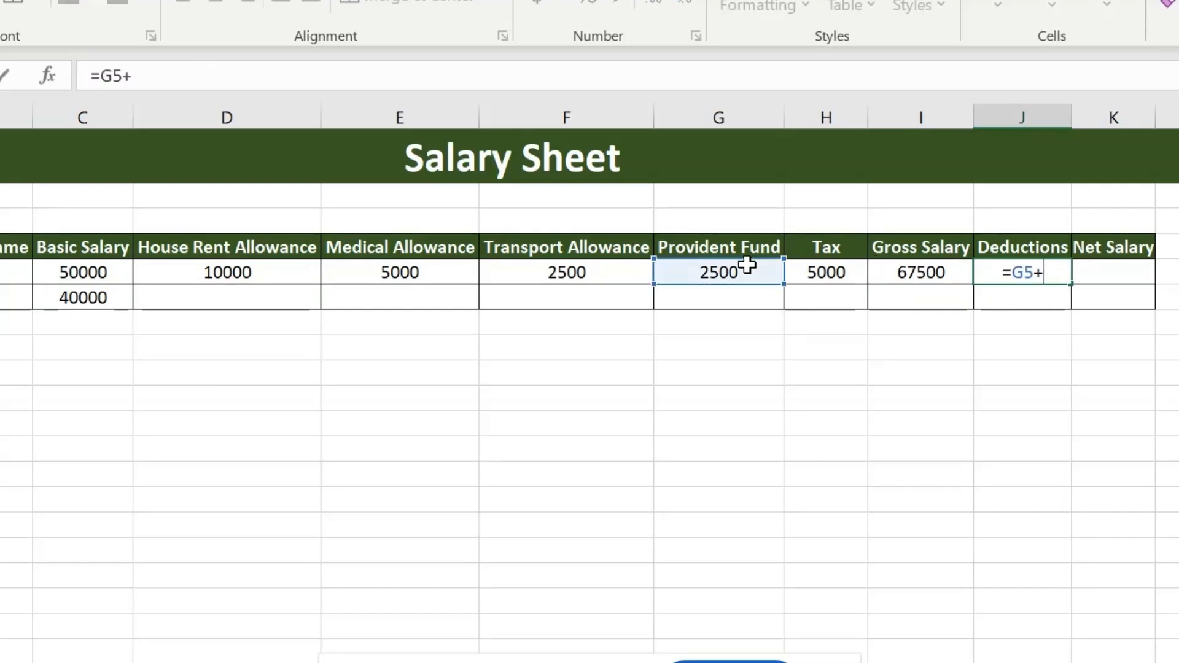
left_click(836, 272)
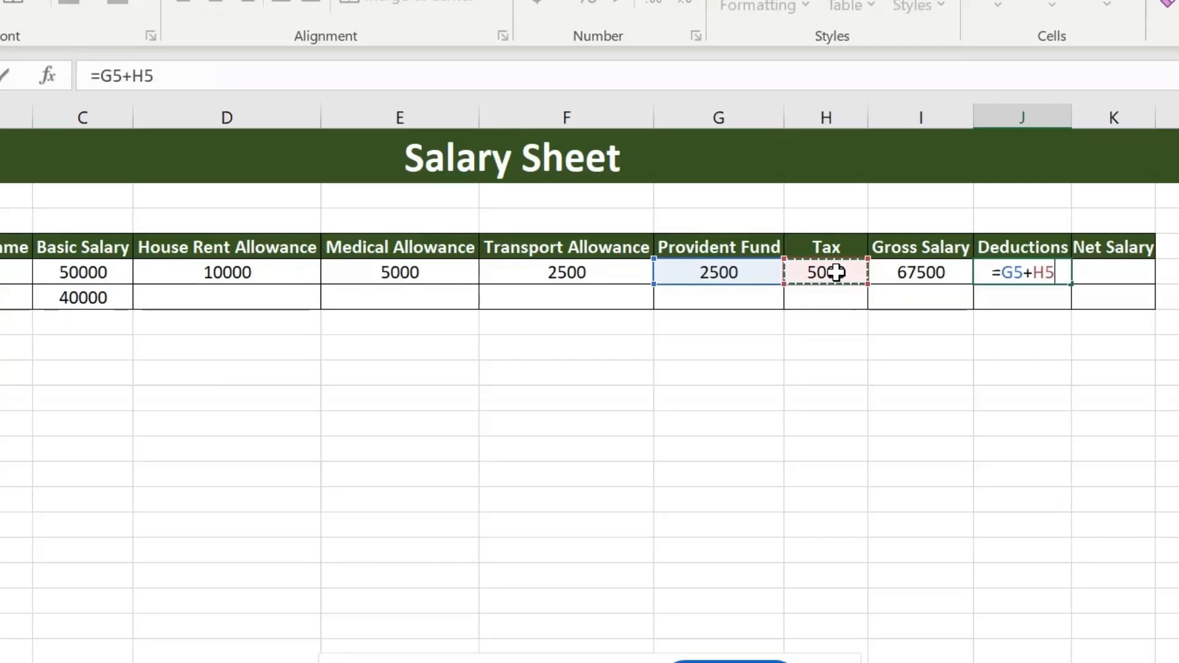
key("Return")
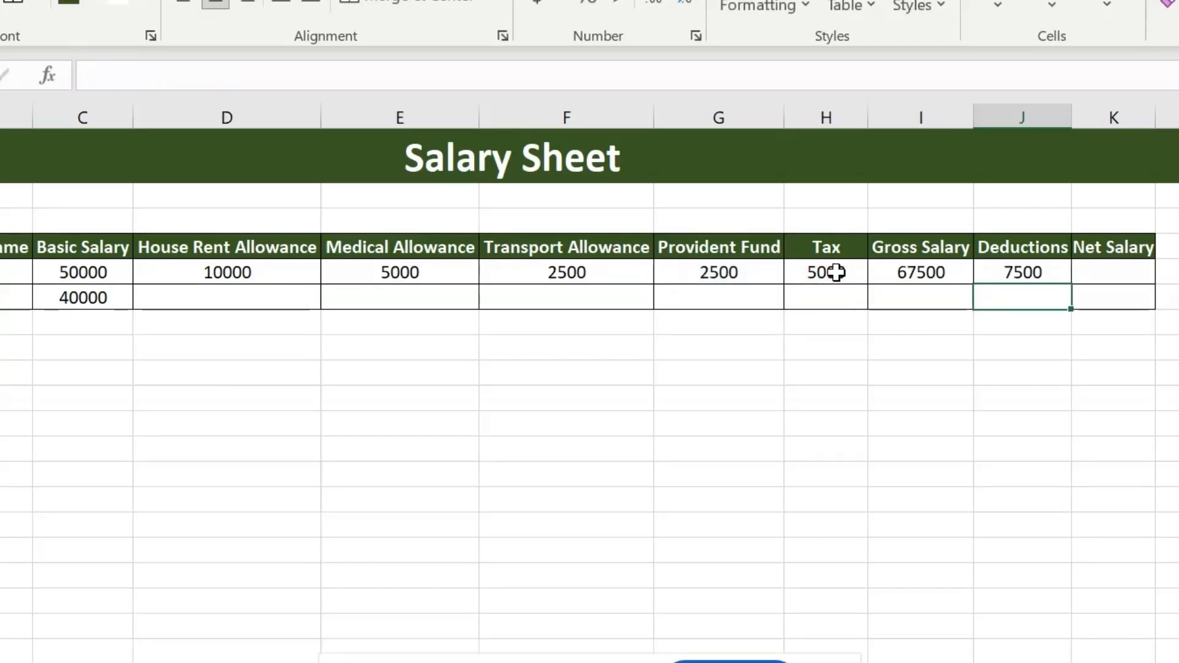
Step: Calculate the first employee's net salary in K5 with the formula =I5-J5
left_click(1092, 267)
type("=")
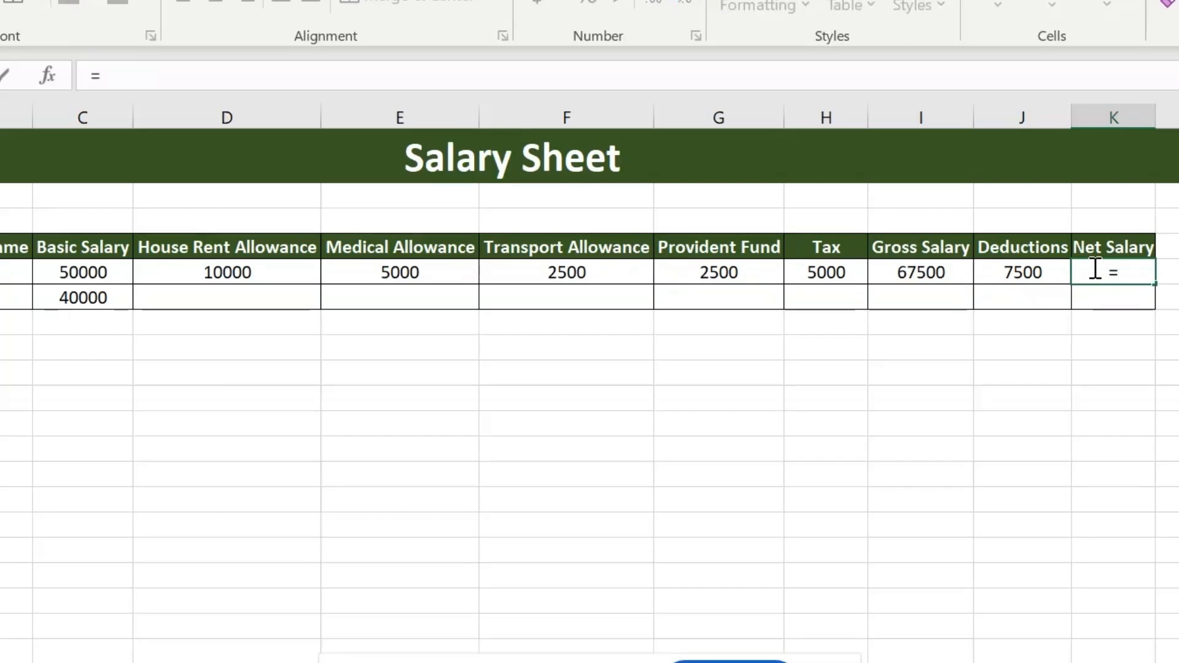
left_click(940, 260)
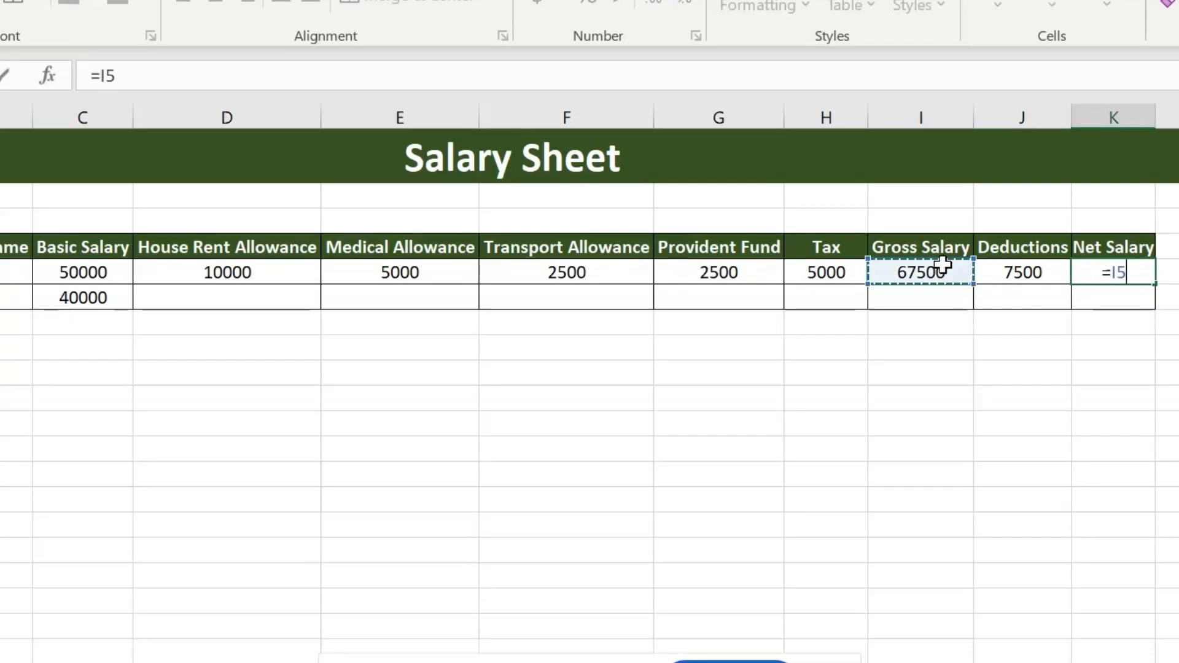
type("-")
left_click(1018, 275)
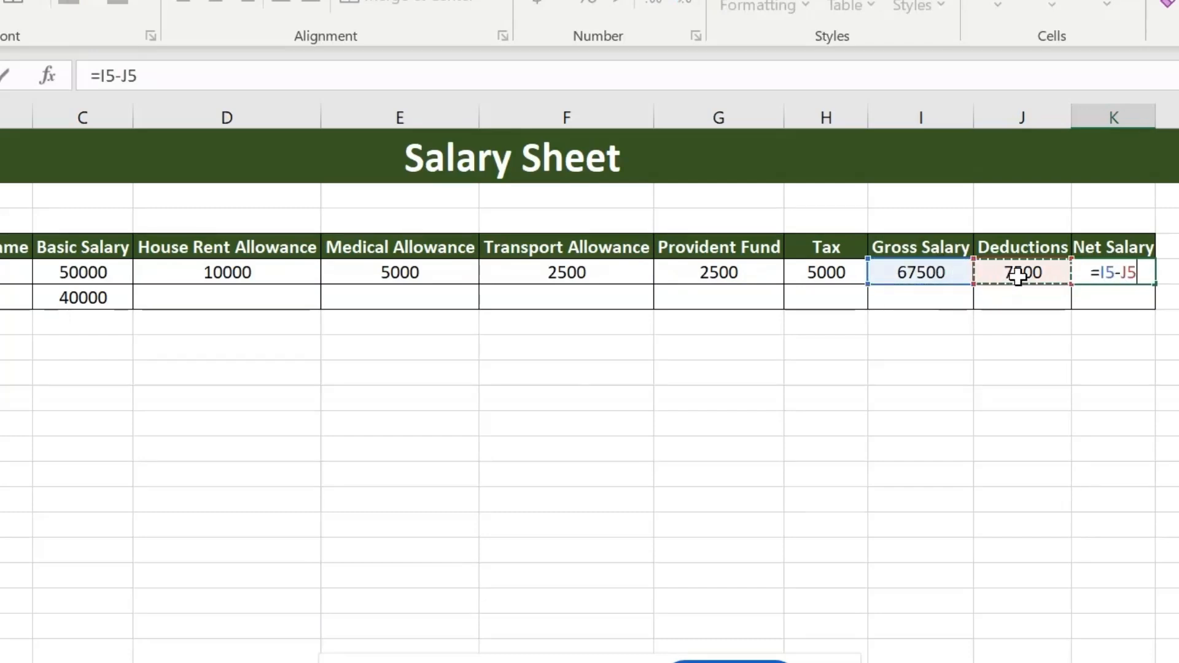
key("Return")
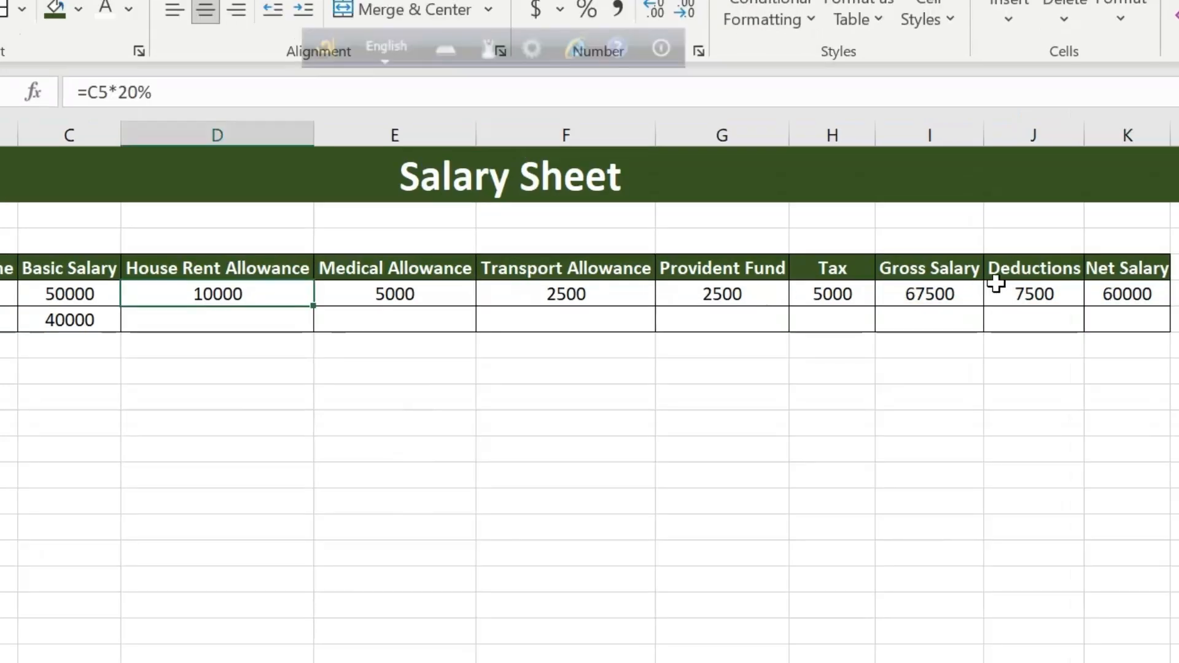
Step: Fill the formulas in D5:K5 down to the second employee's row 6
left_click(1112, 288, "shift")
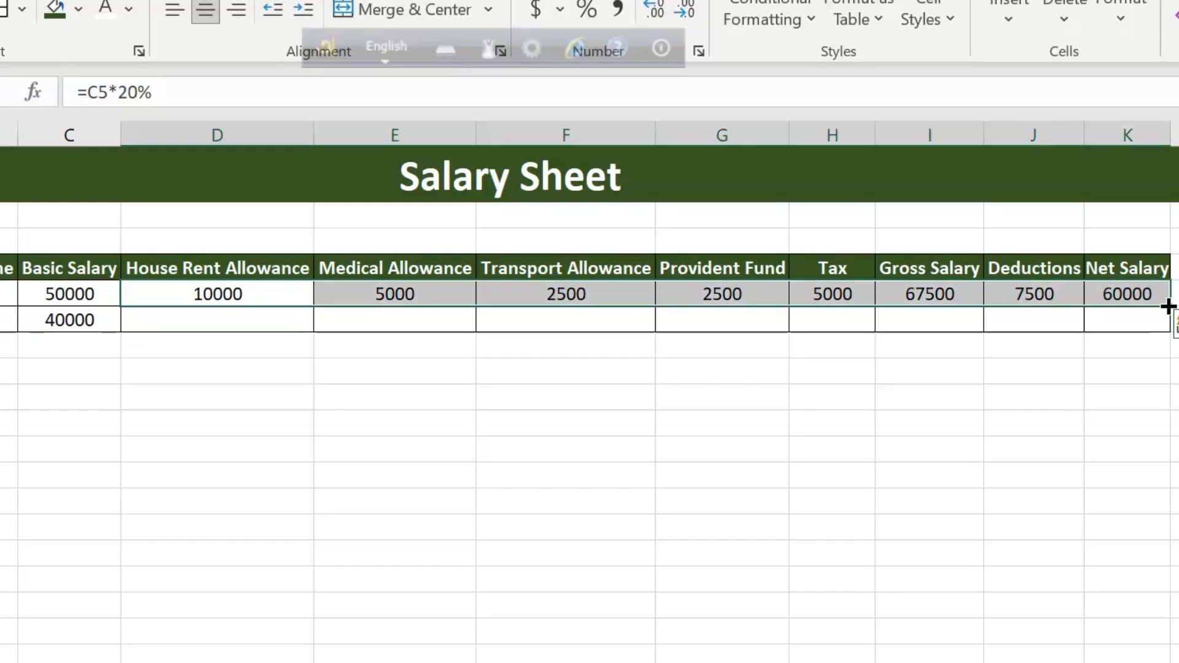
left_click_drag(1168, 306, 1168, 332)
Step: Format the amounts in C5:K6 as Accounting with the Bangla (Bangladesh) taka symbol and no decimal places
left_click(69, 294)
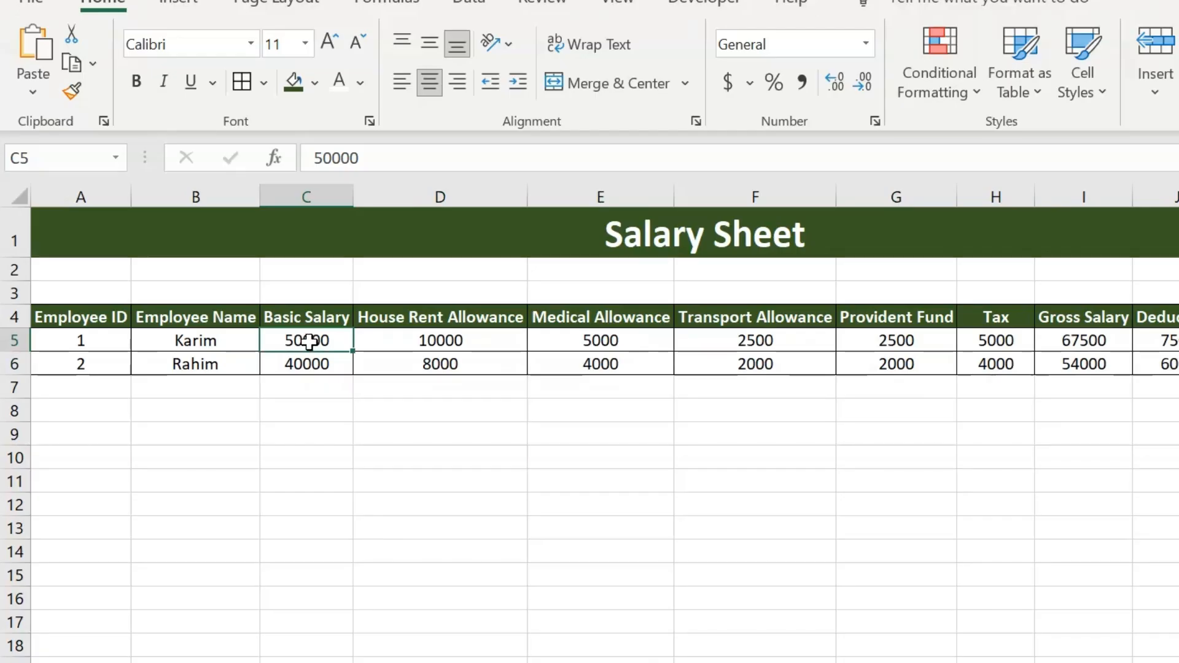
left_click(1178, 364, "shift")
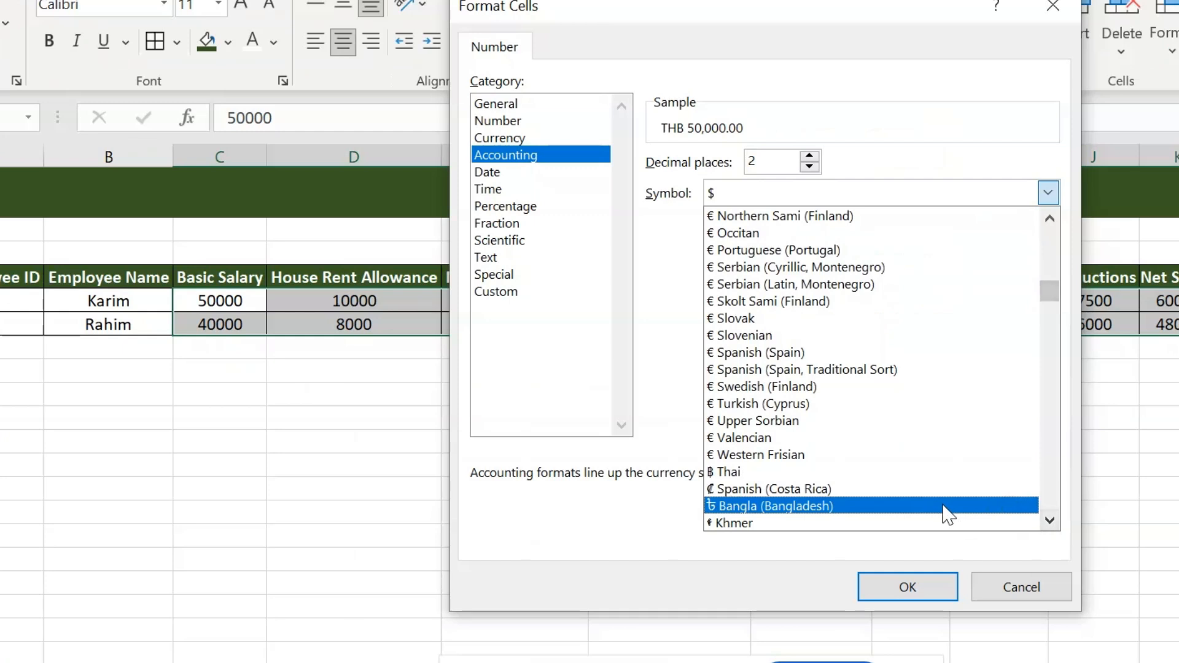
left_click(1049, 521)
left_click(1049, 520)
left_click(1049, 521)
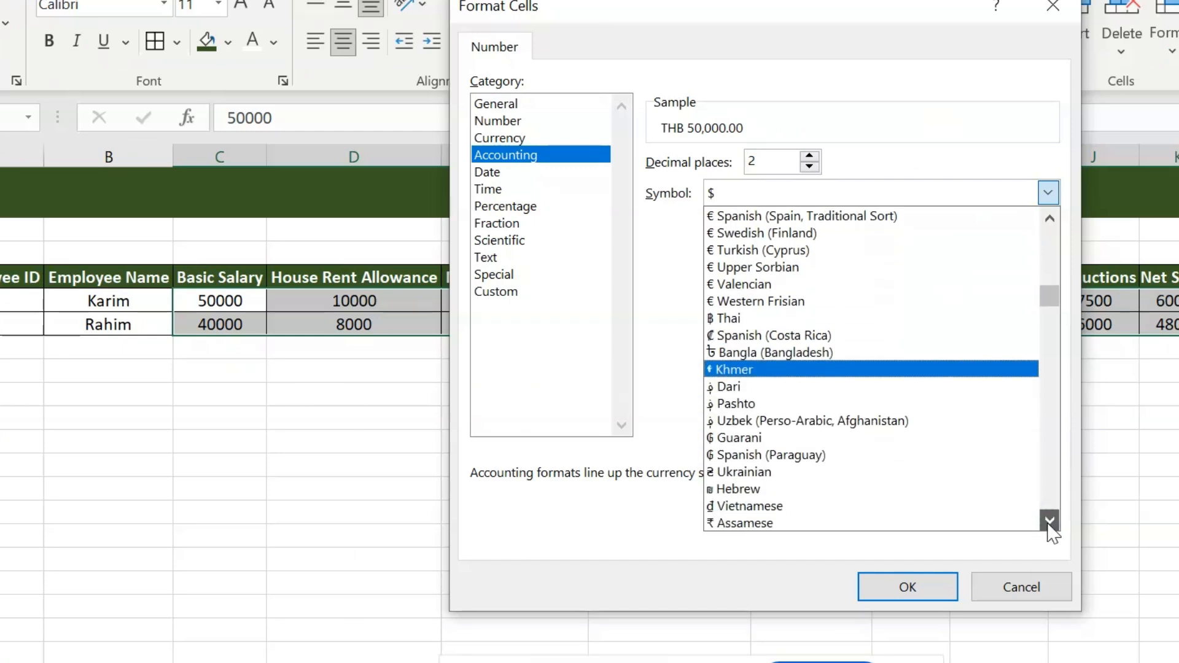
left_click(833, 319)
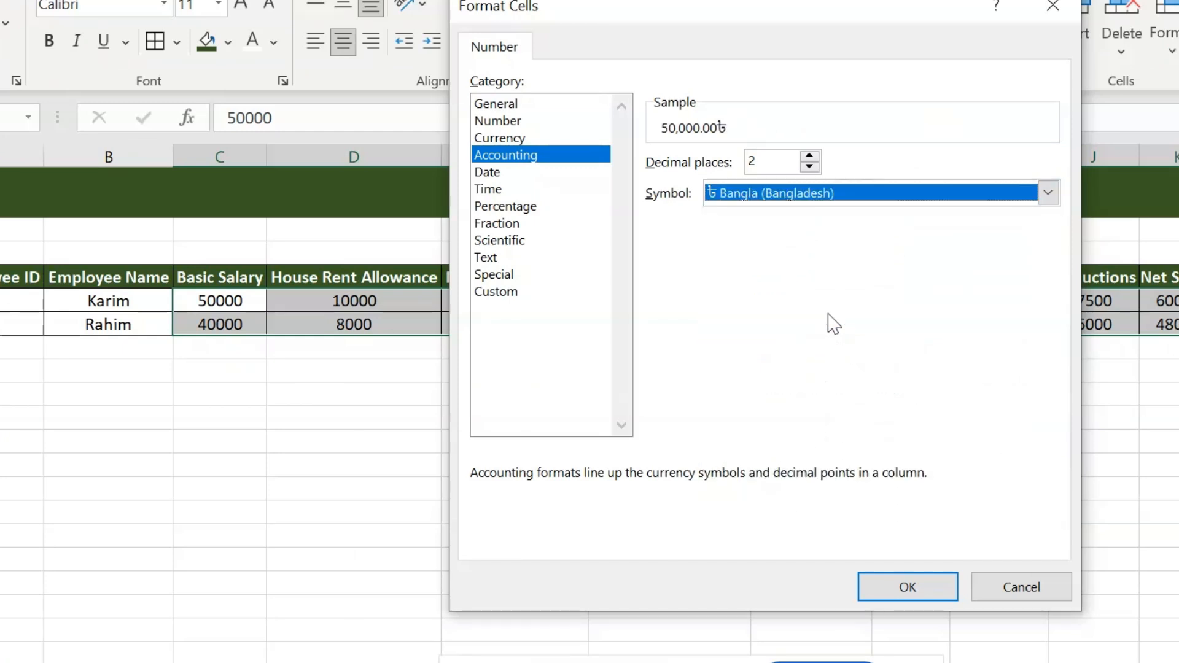
left_click(907, 586)
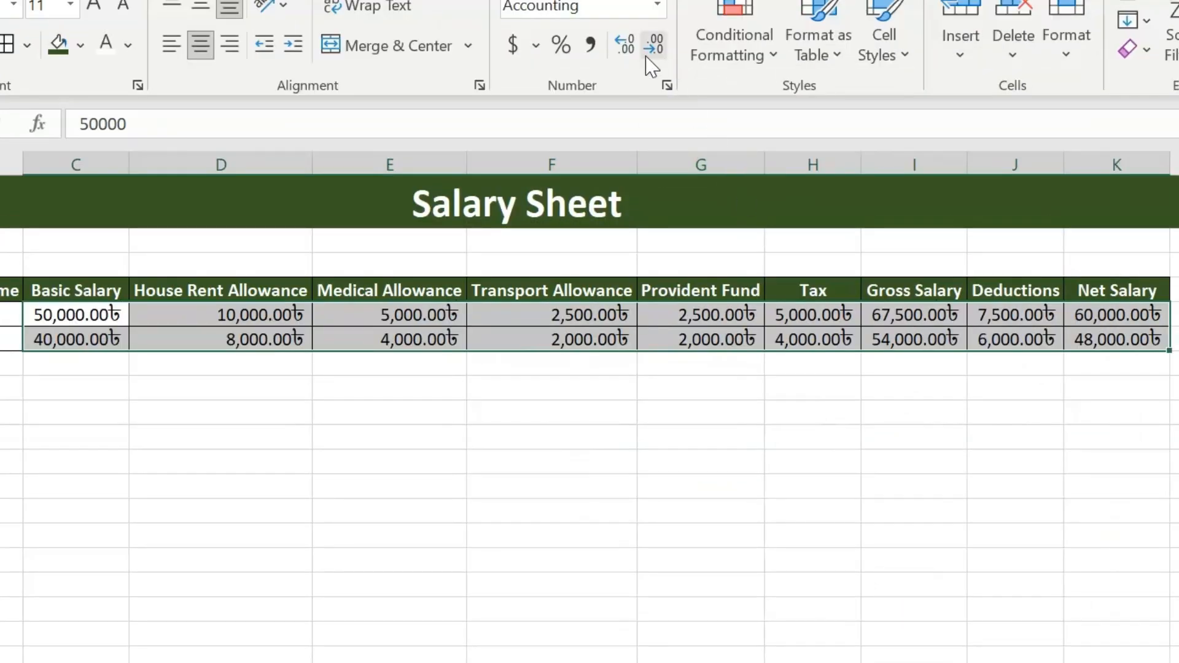
left_click(654, 63)
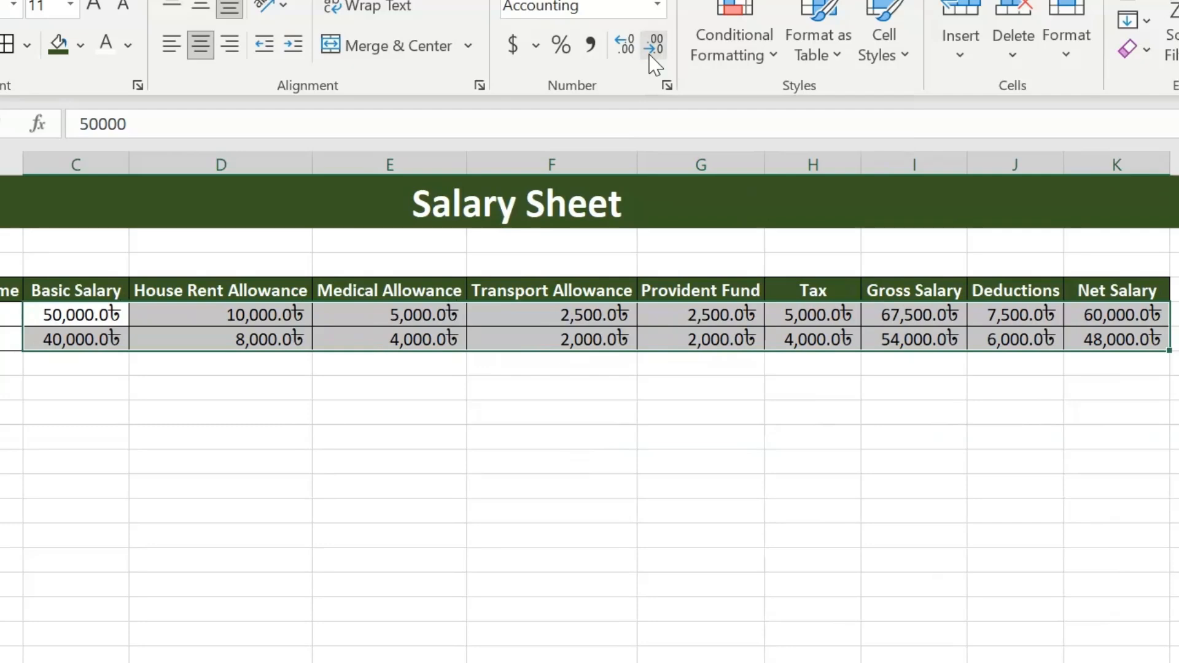
left_click(654, 63)
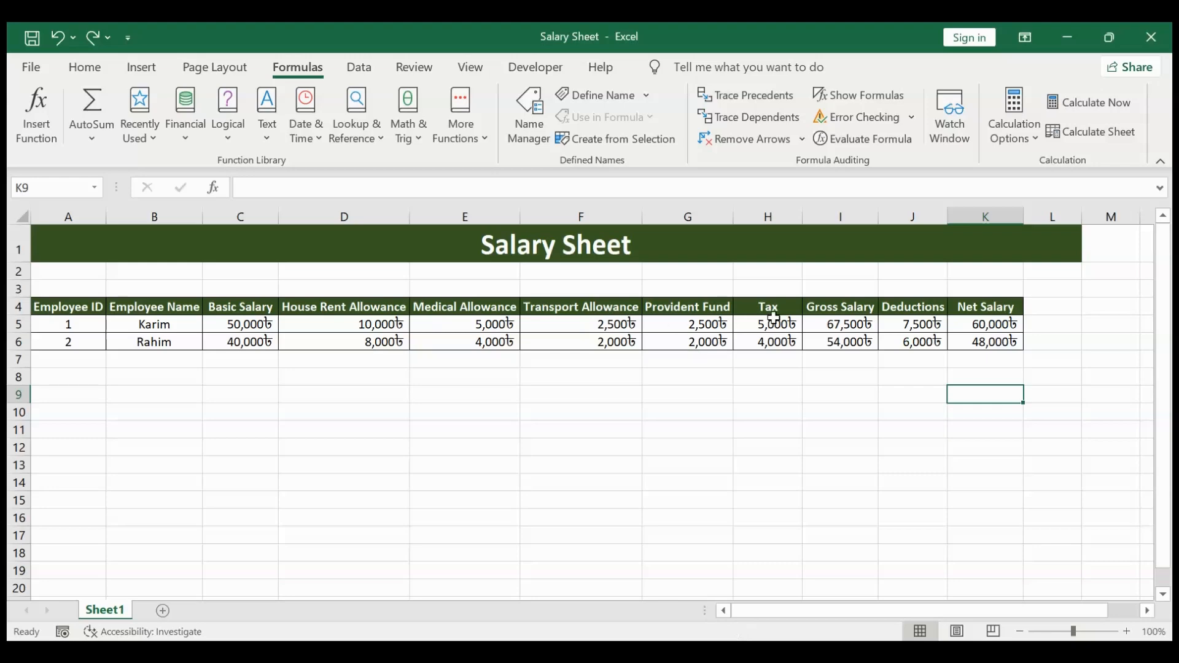
Step: Change the first employee's tax formula in H5 to =IF(C5>=50000,C5*10%,C5*5%) and fill it down to H6
double_click(773, 318)
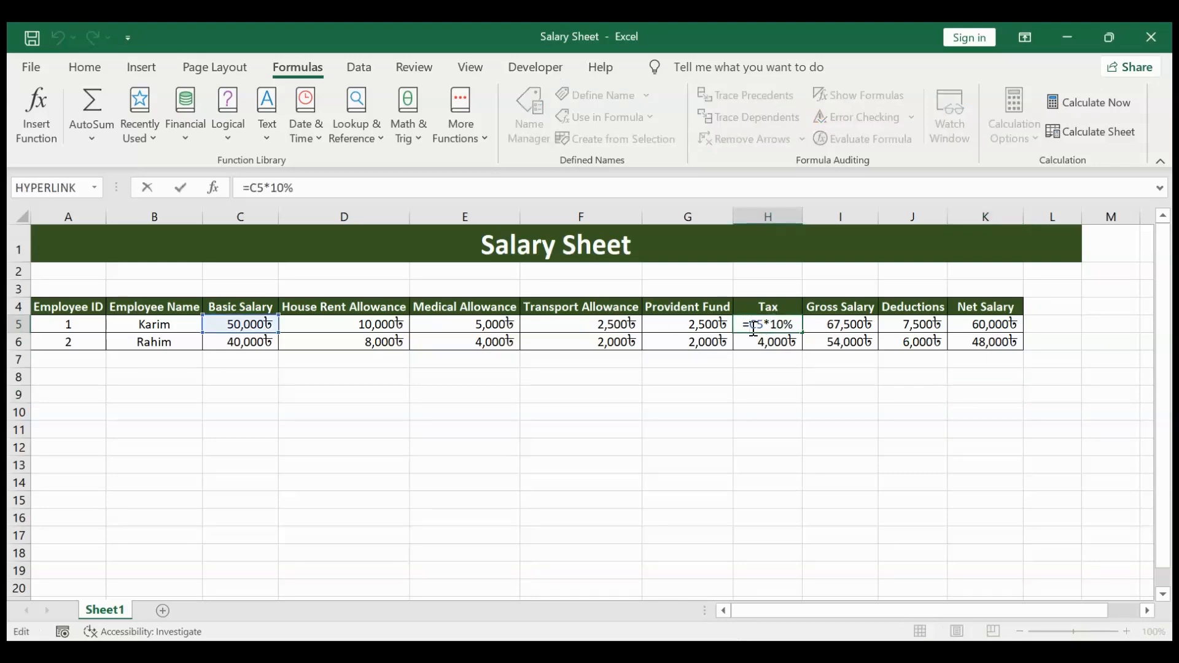
left_click(753, 325)
type("if(")
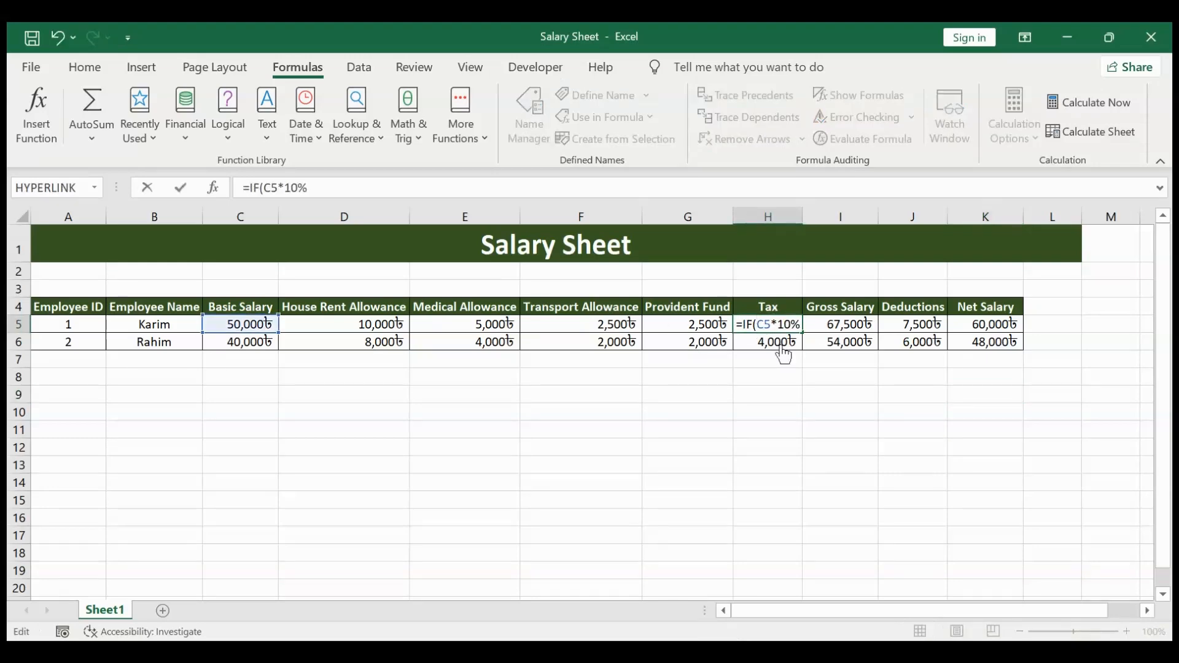
left_click(245, 322)
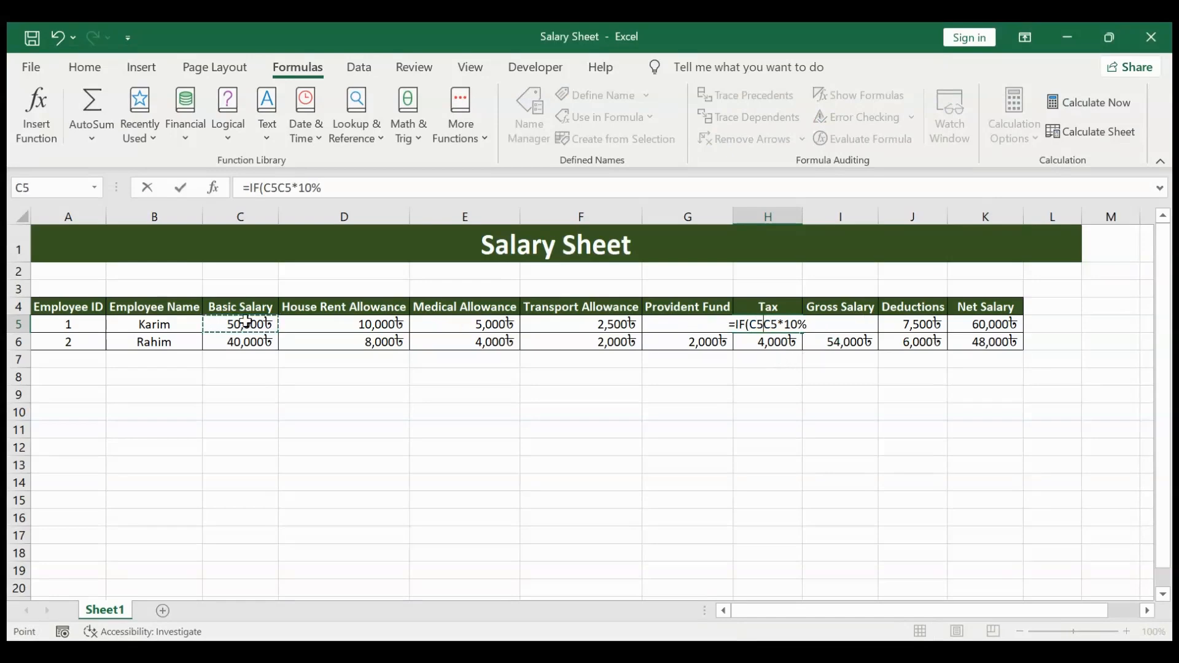
type(">500")
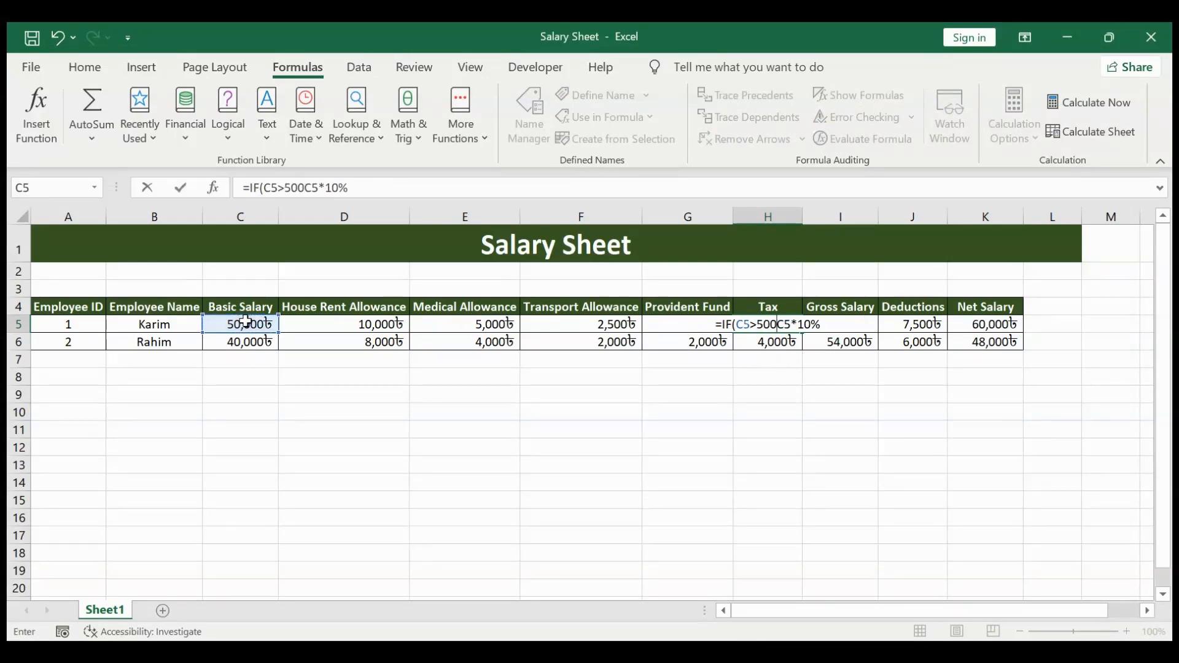
key("BackSpace")
key("BackSpace")
key("BackSpace")
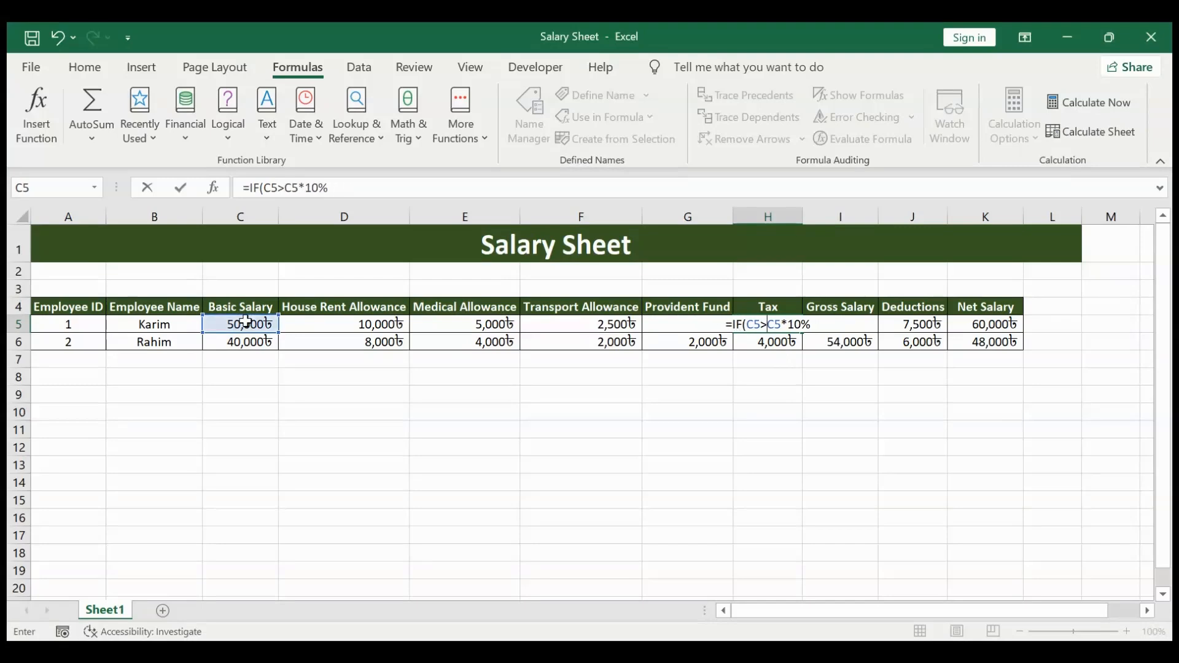
type("=5")
type("0000")
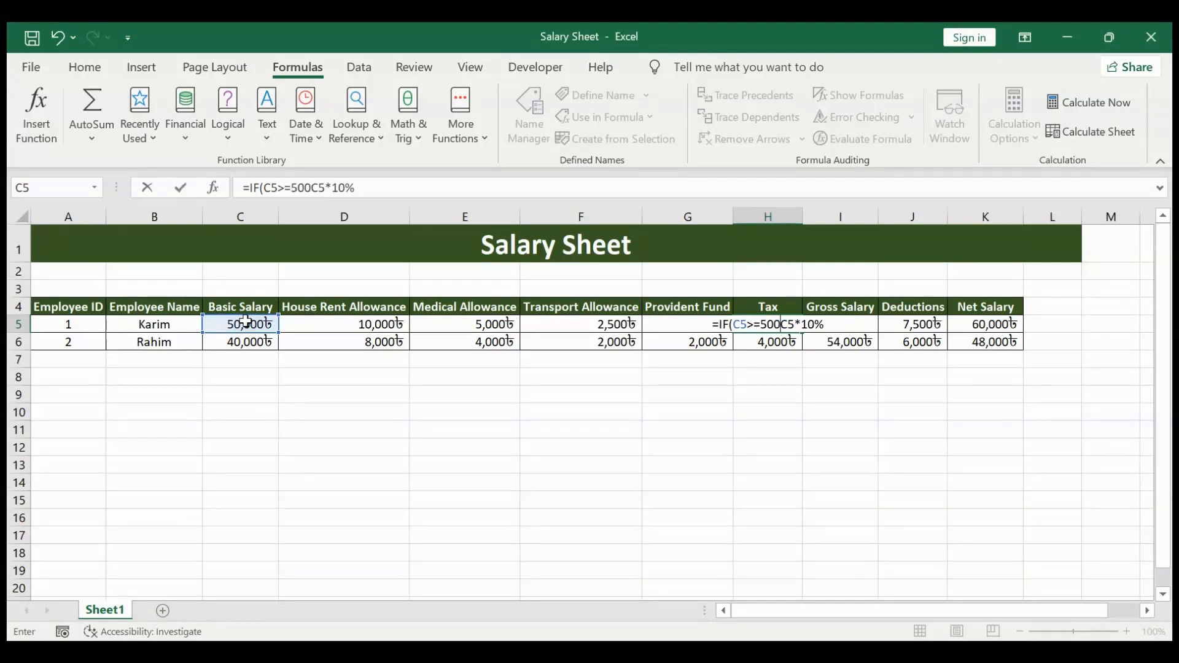
type(",")
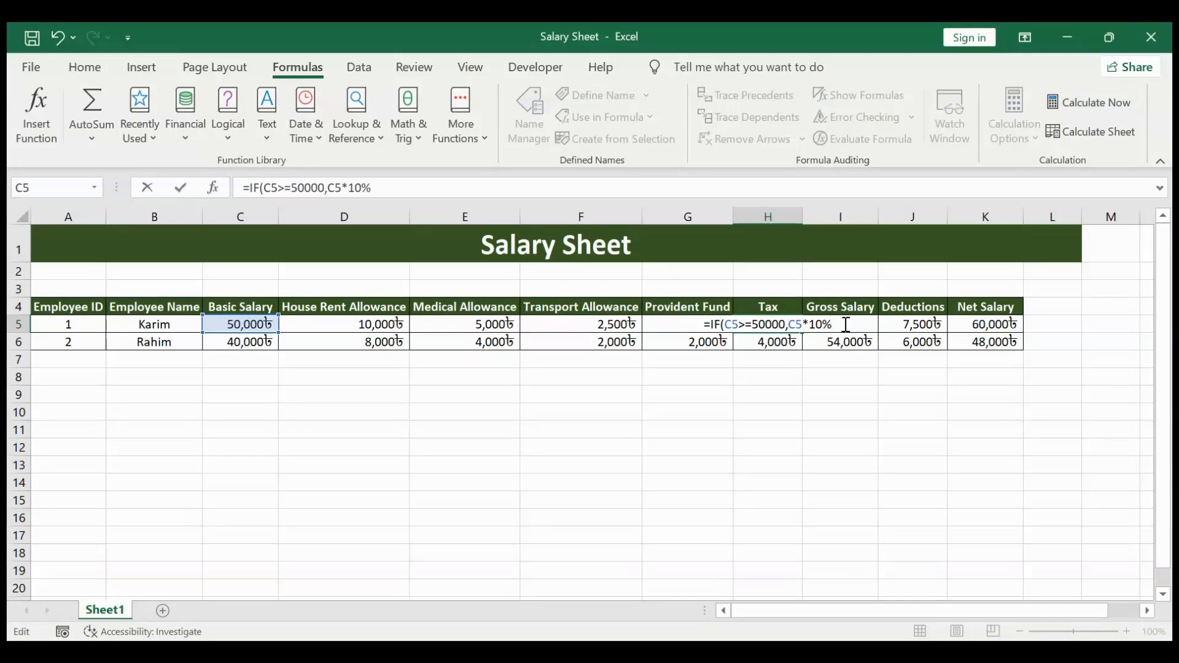
type(")")
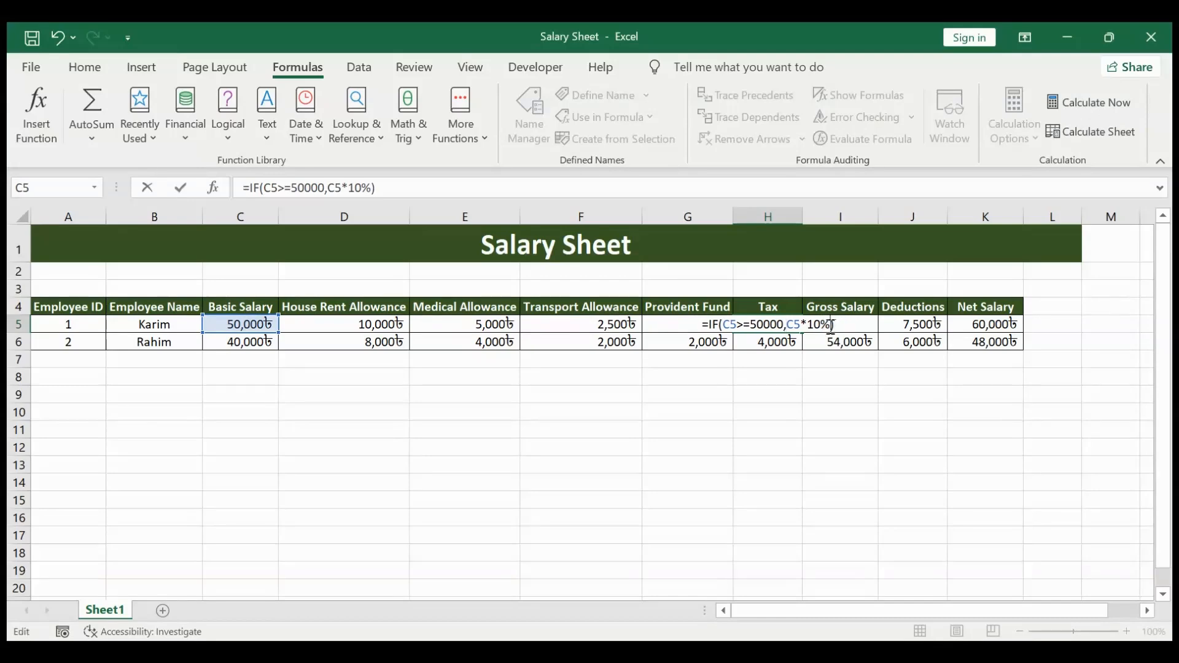
type(",")
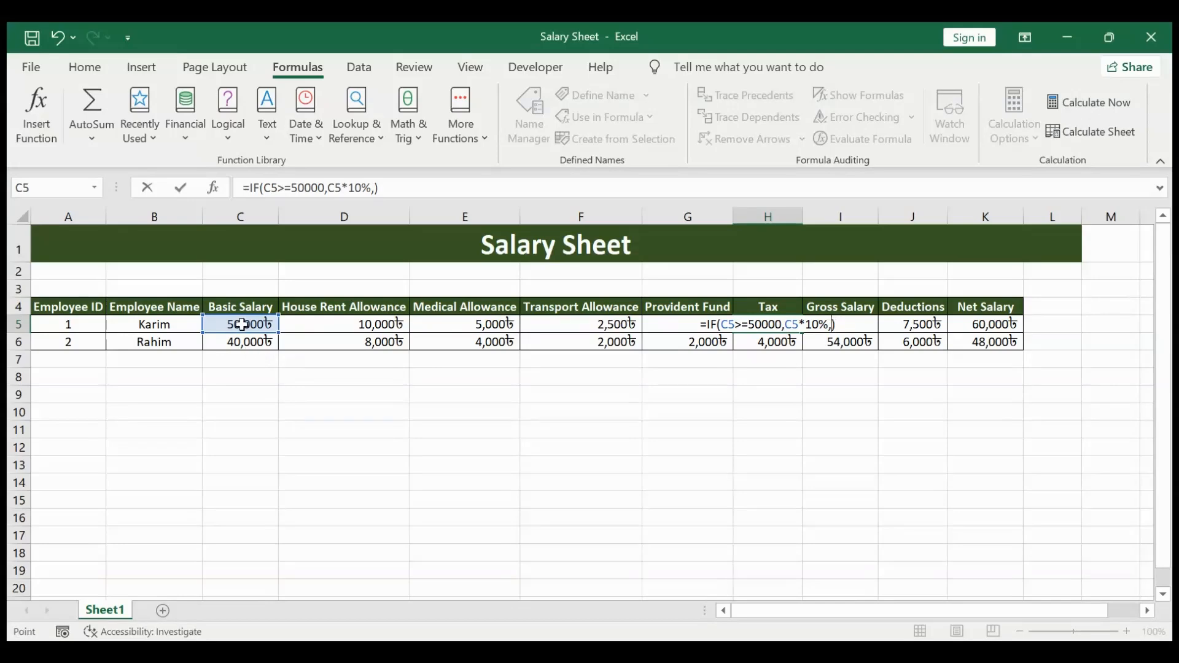
left_click(241, 324)
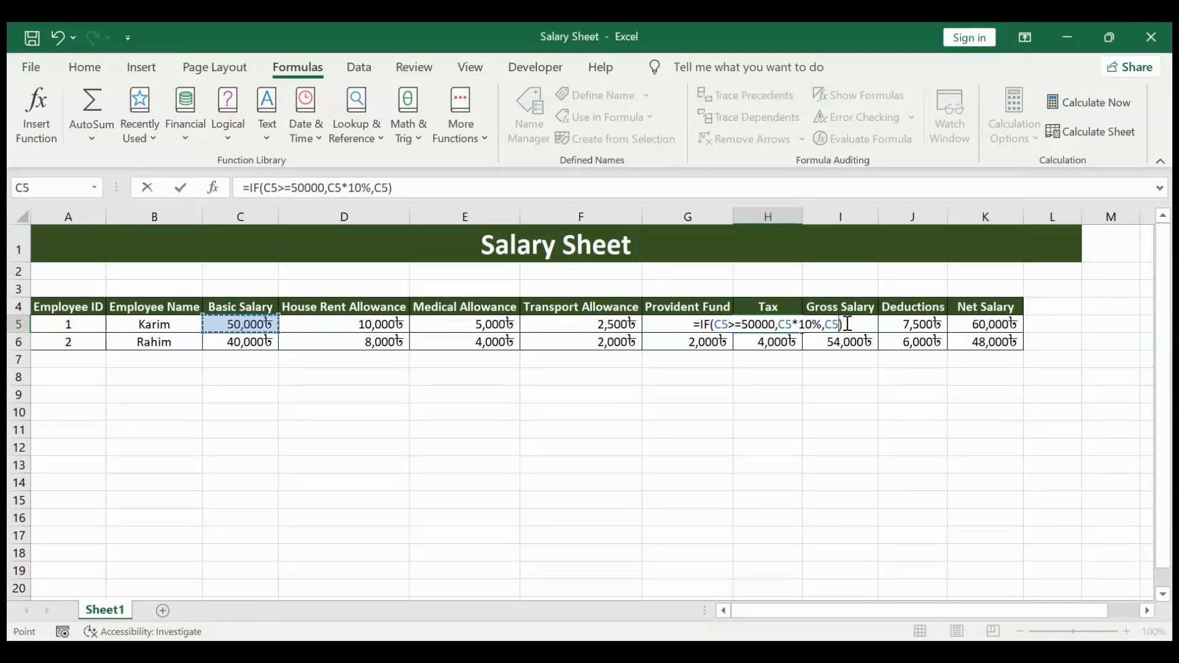
type("*5%")
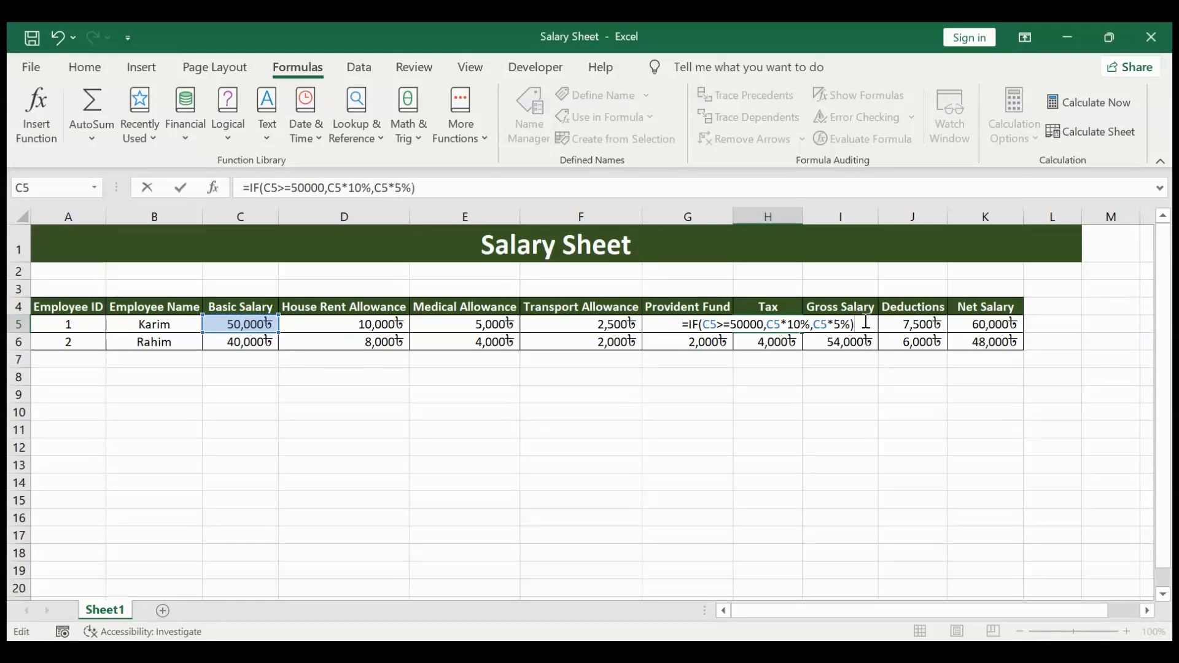
key("Return")
left_click(785, 326)
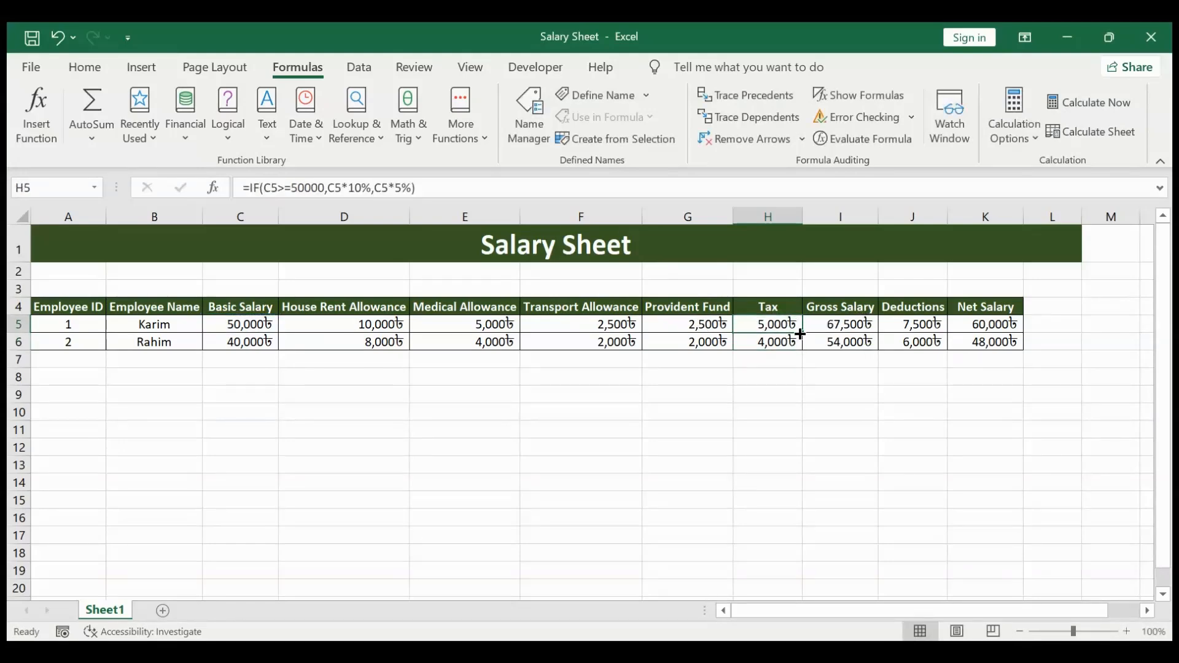
left_click_drag(800, 333, 801, 352)
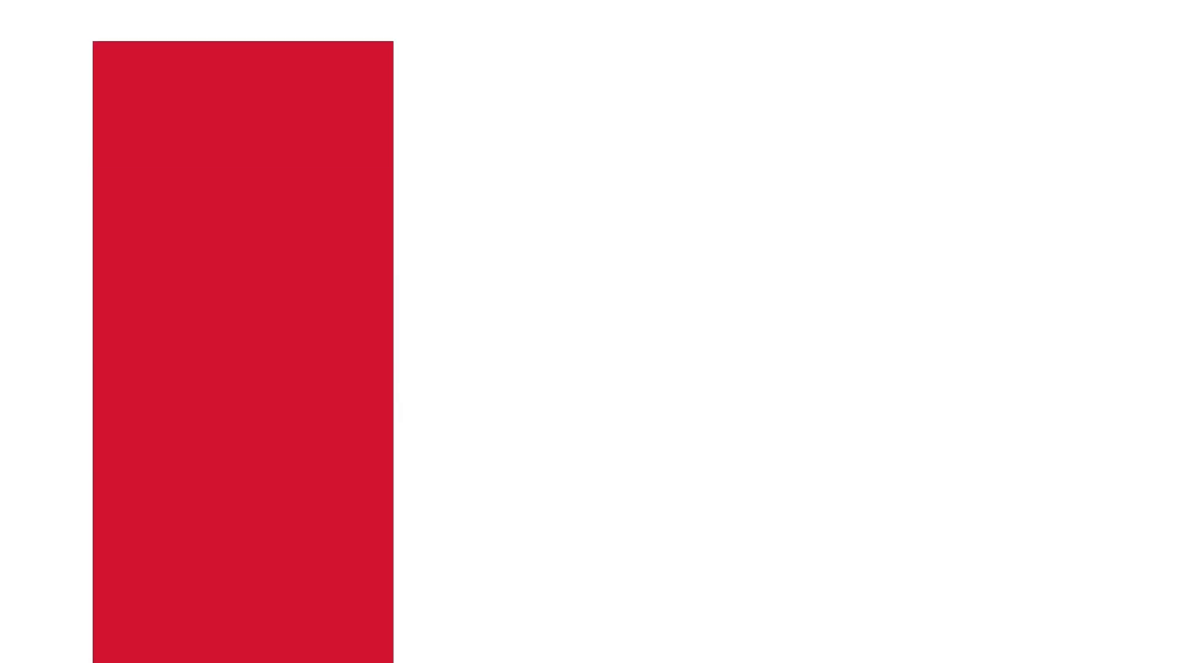